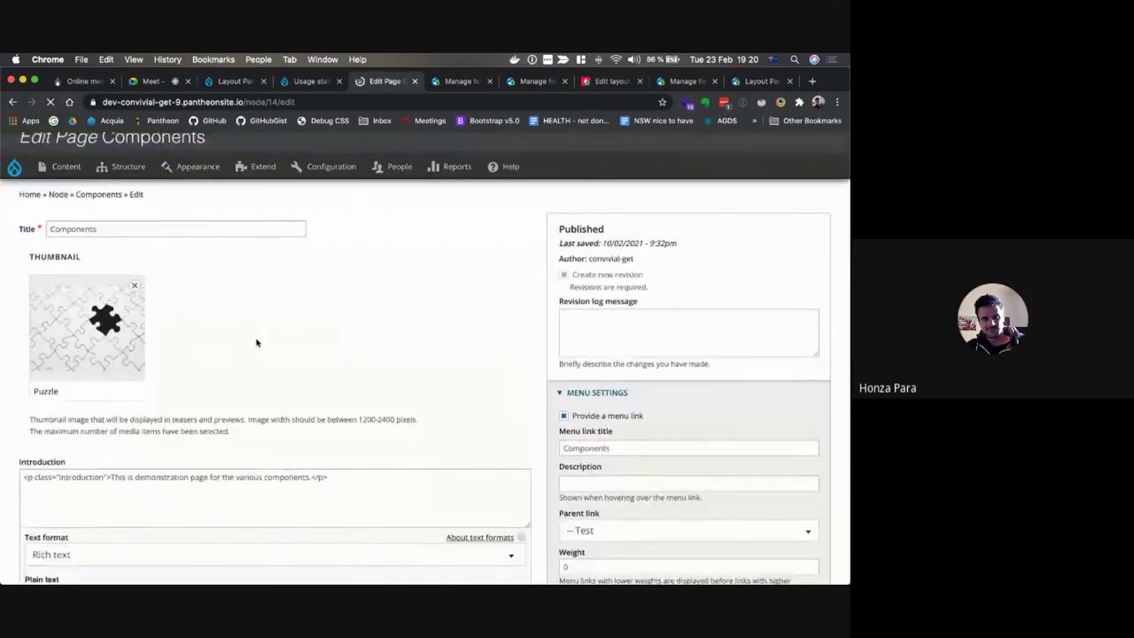
- Open the component picker above the Hero Banner, look through the available component types, and close it without adding anything
scroll(256, 342, "down", 5)
scroll(256, 342, "down", 6)
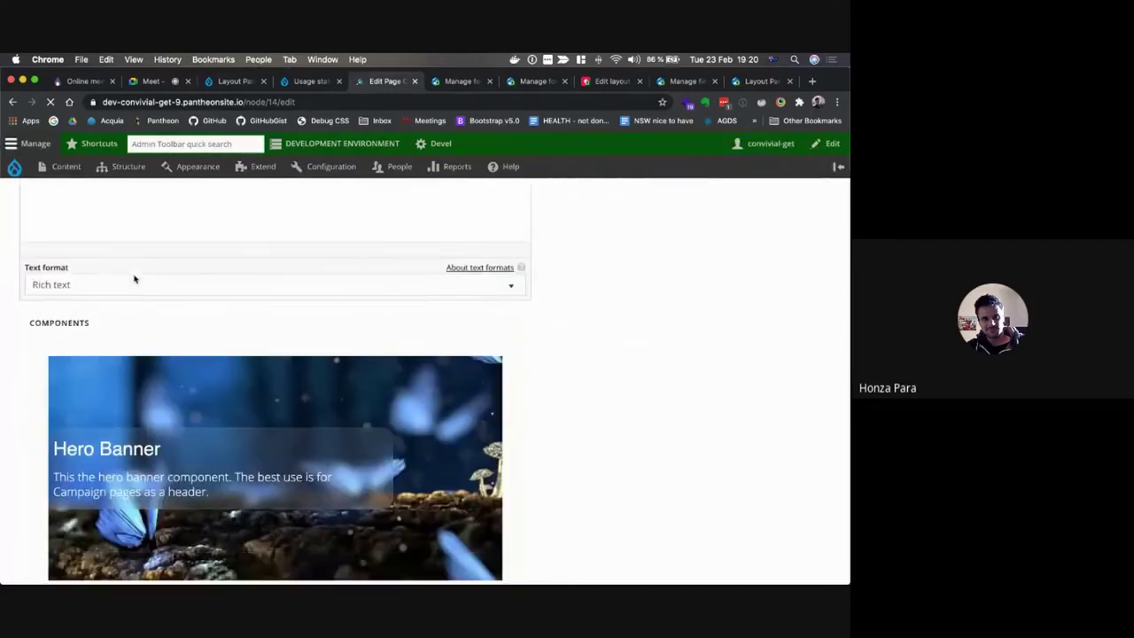
mouse_move(277, 340)
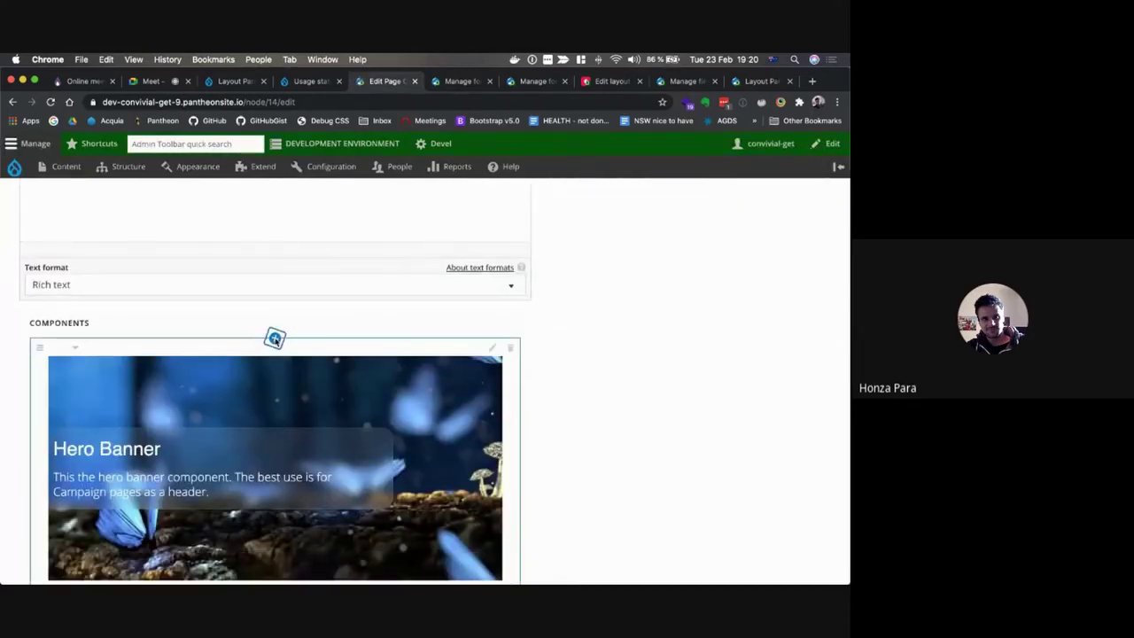
left_click(276, 340)
scroll(285, 412, "down", 3)
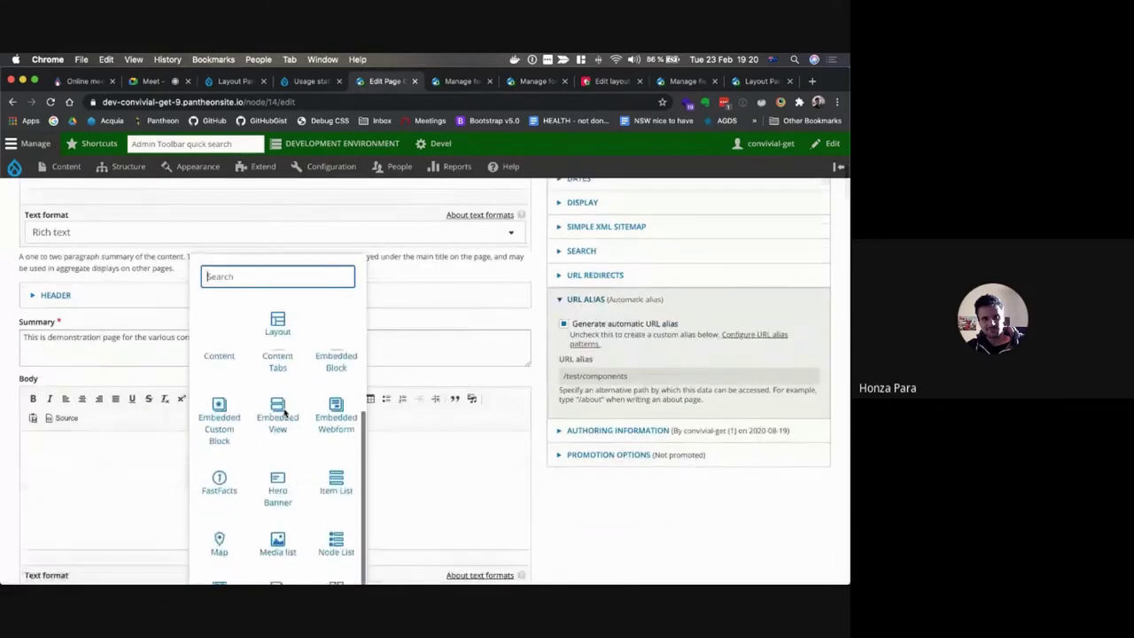
scroll(285, 412, "down", 1)
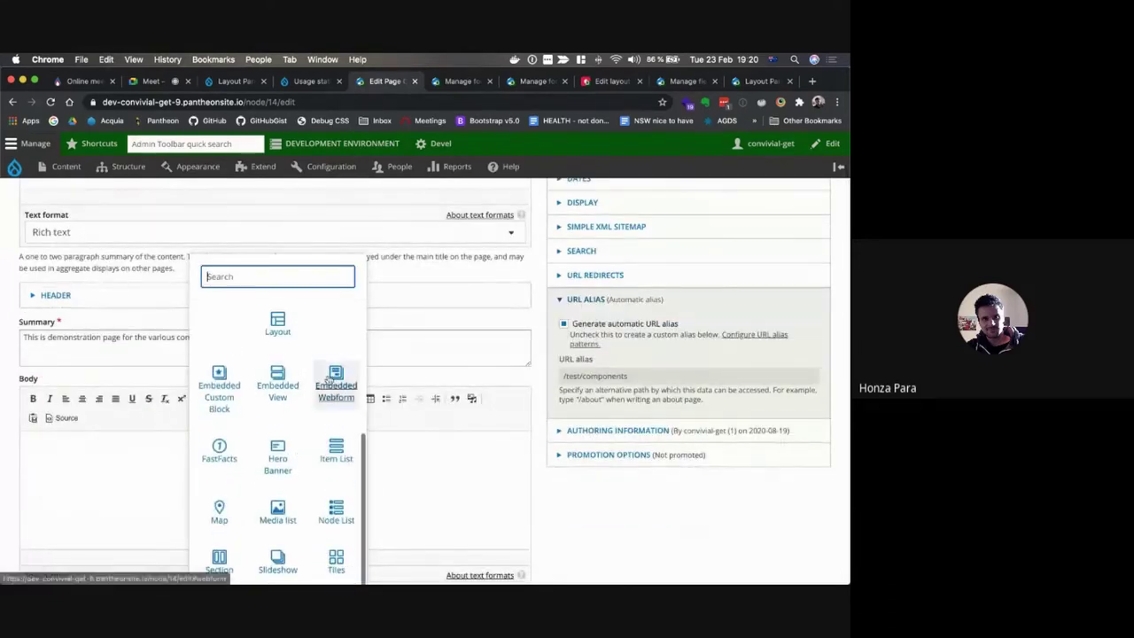
scroll(274, 411, "down", 2)
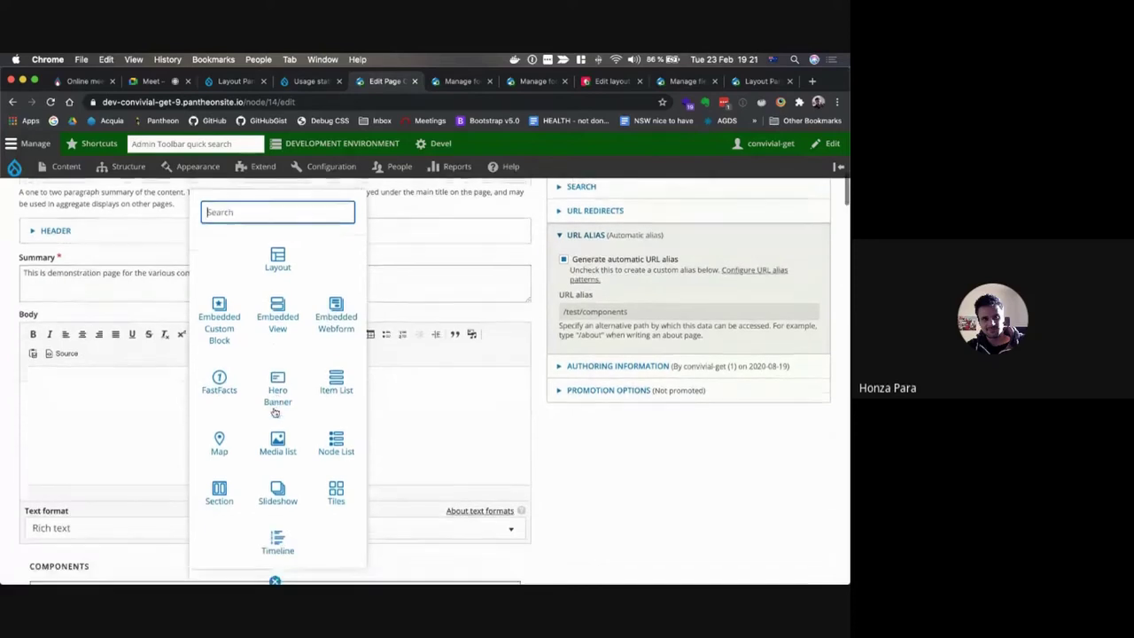
scroll(310, 392, "up", 3)
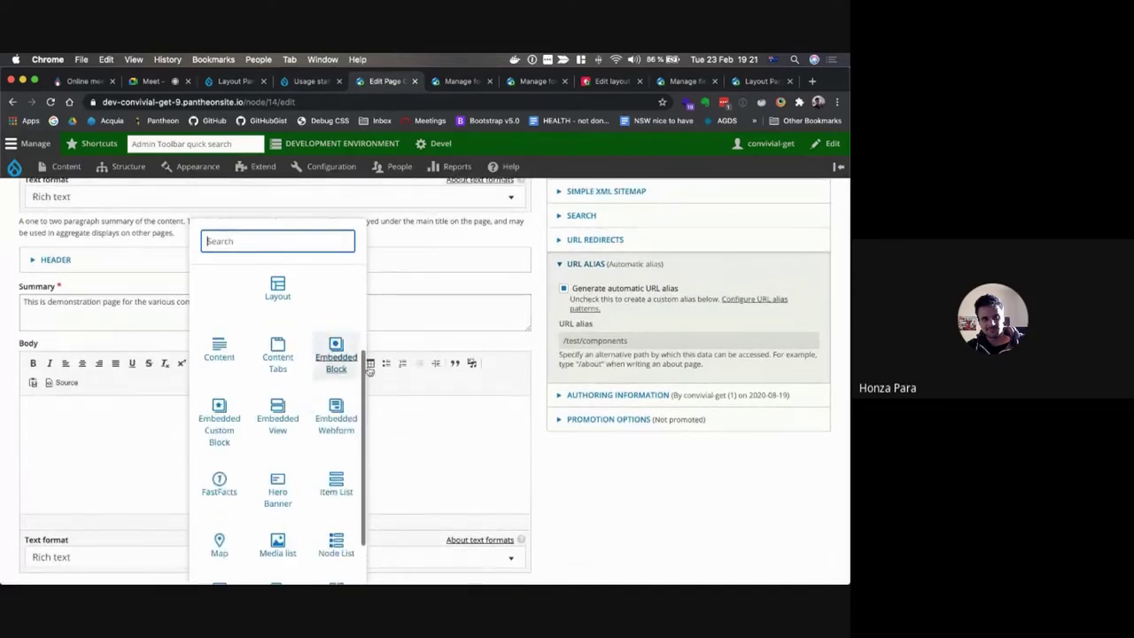
scroll(434, 315, "up", 4)
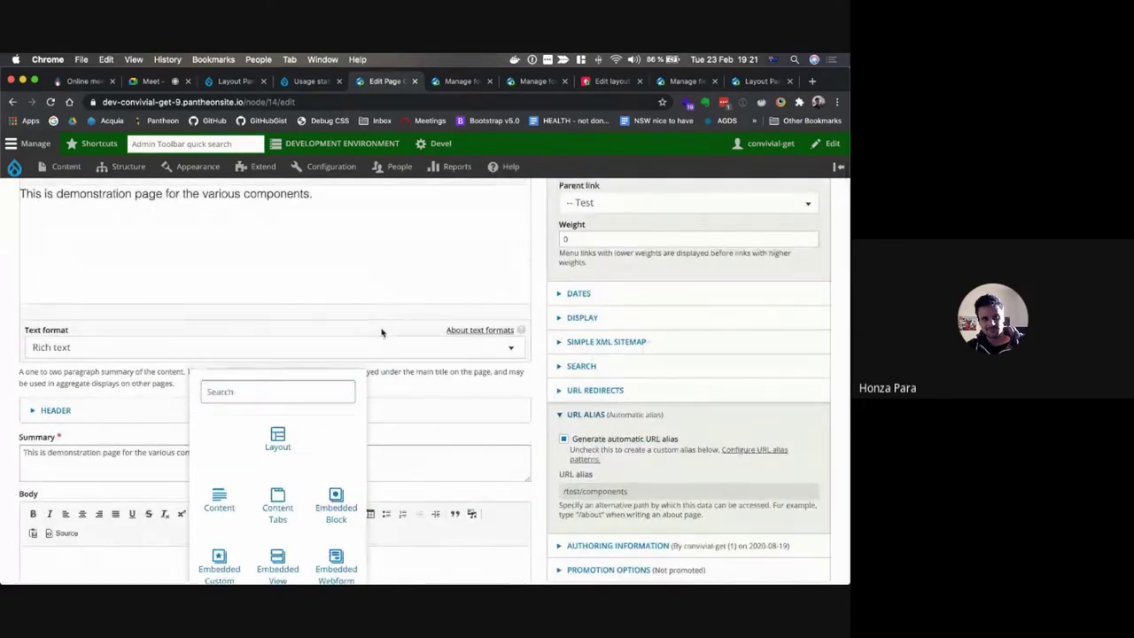
left_click(381, 332)
scroll(381, 331, "up", 5)
scroll(381, 332, "down", 10)
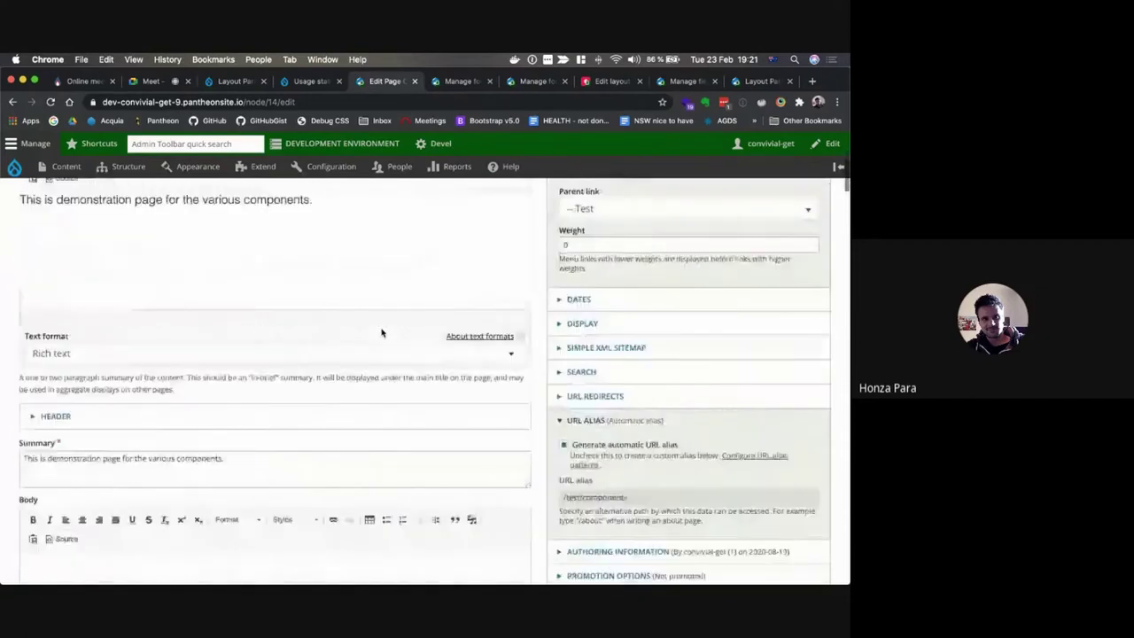
scroll(382, 334, "down", 5)
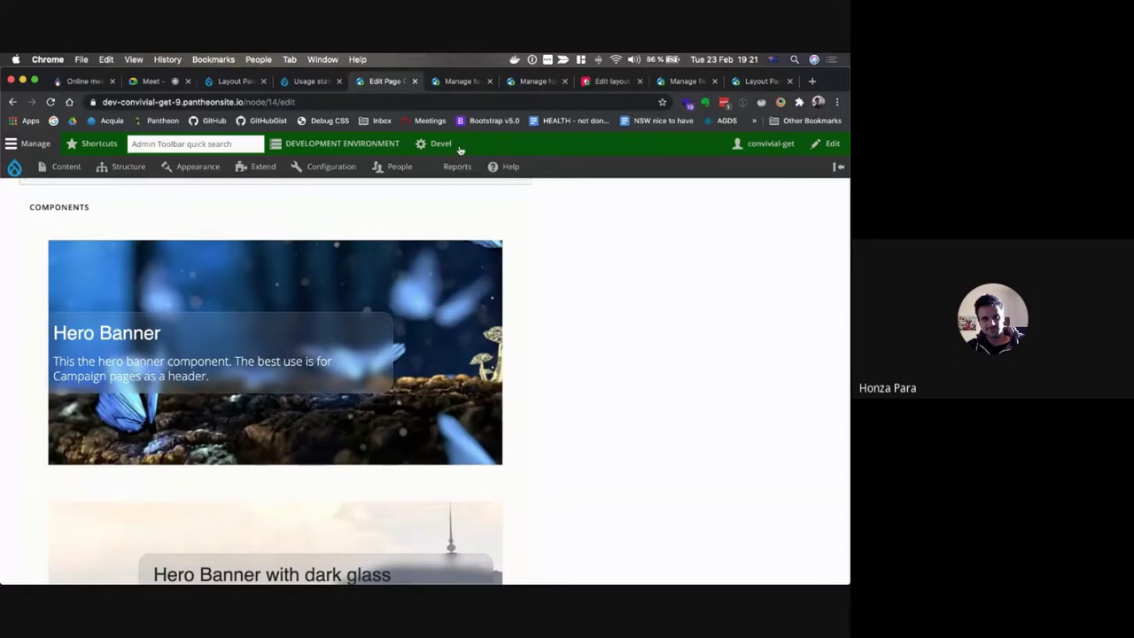
- Review the Getting Started instructions on the Layout Paragraphs project page at drupal.org
left_click(455, 81)
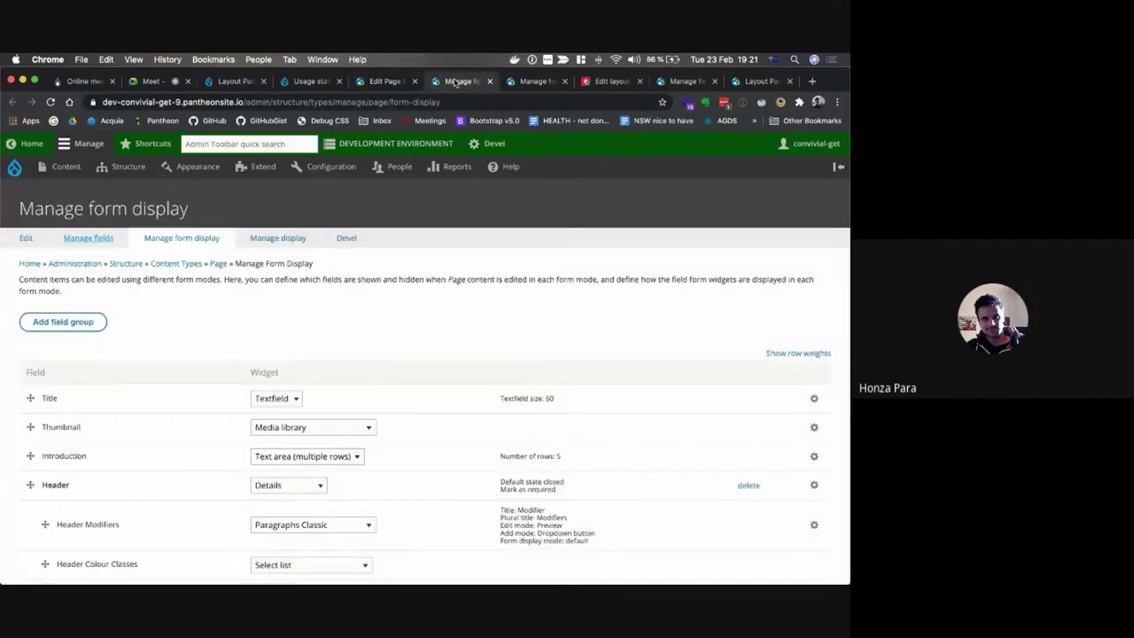
left_click(226, 81)
scroll(304, 291, "up", 15)
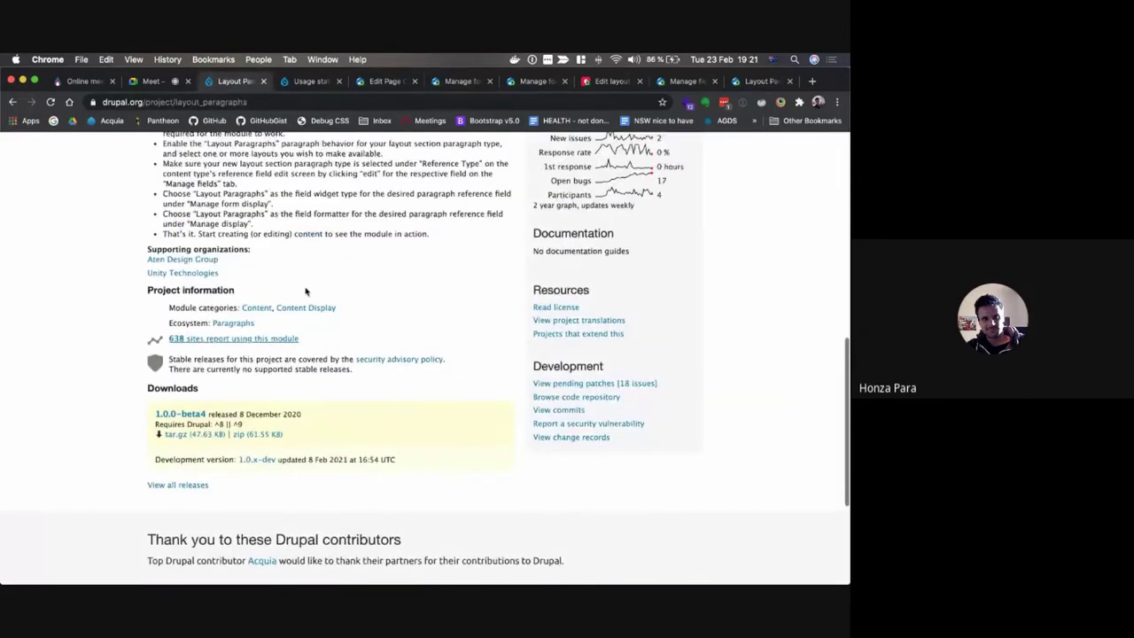
scroll(214, 414, "down", 8)
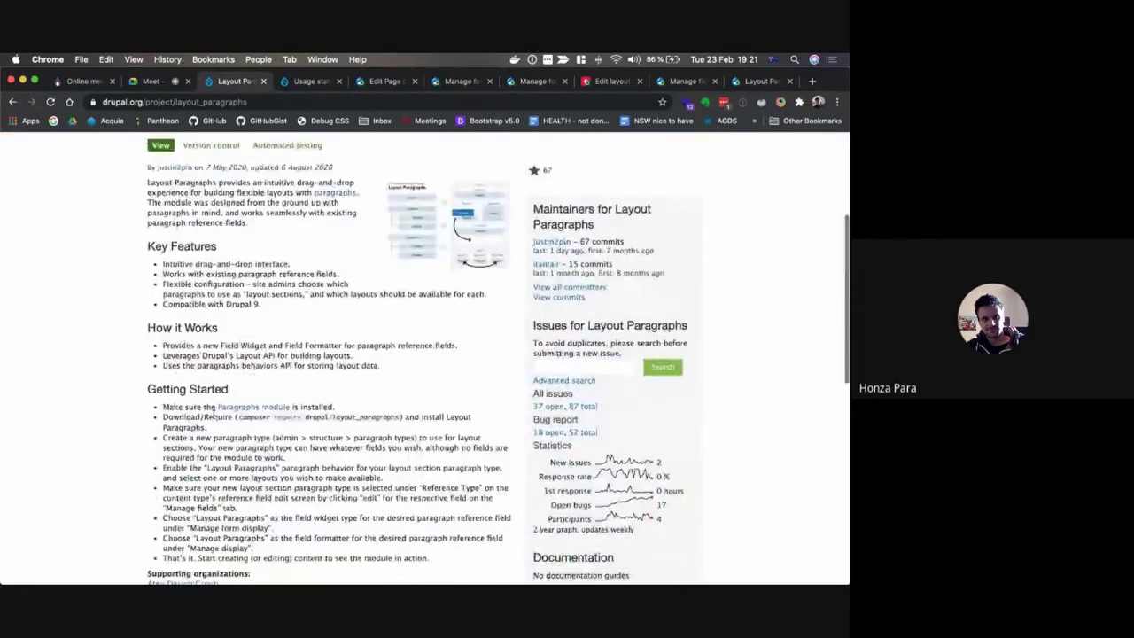
left_click(217, 345, "shift")
left_click(264, 427, "shift")
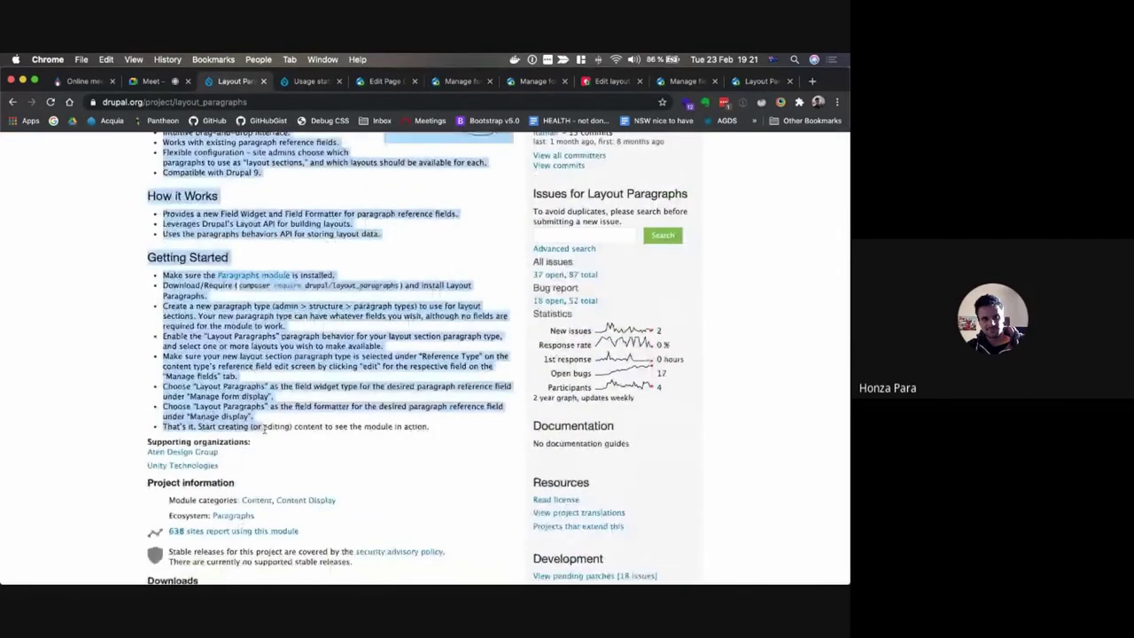
left_click(264, 429)
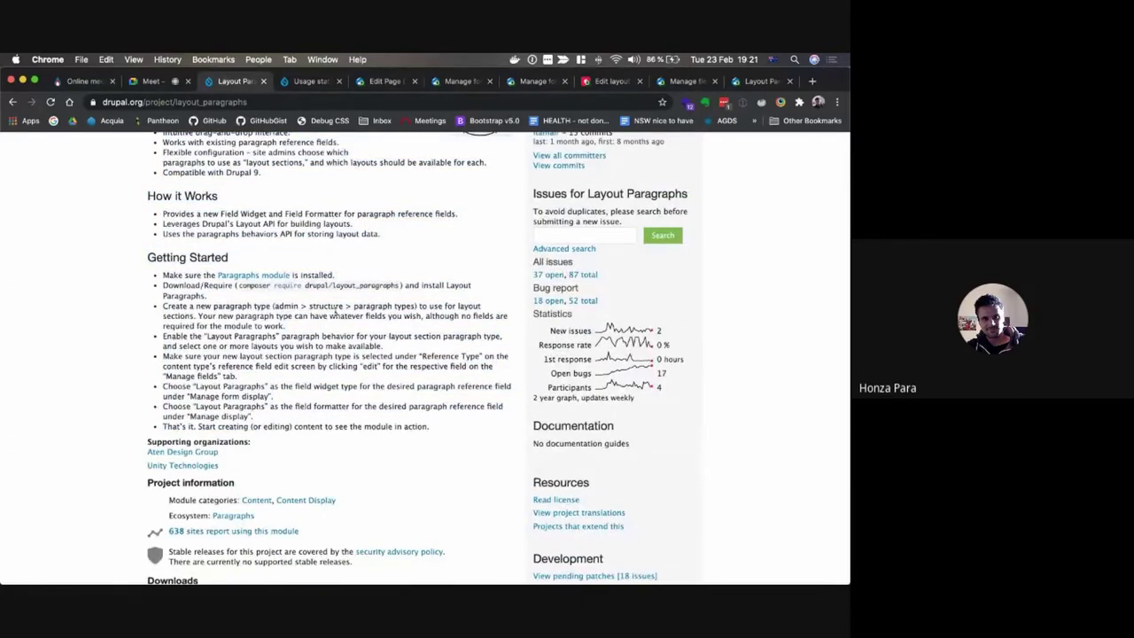
left_click_drag(447, 419, 167, 272)
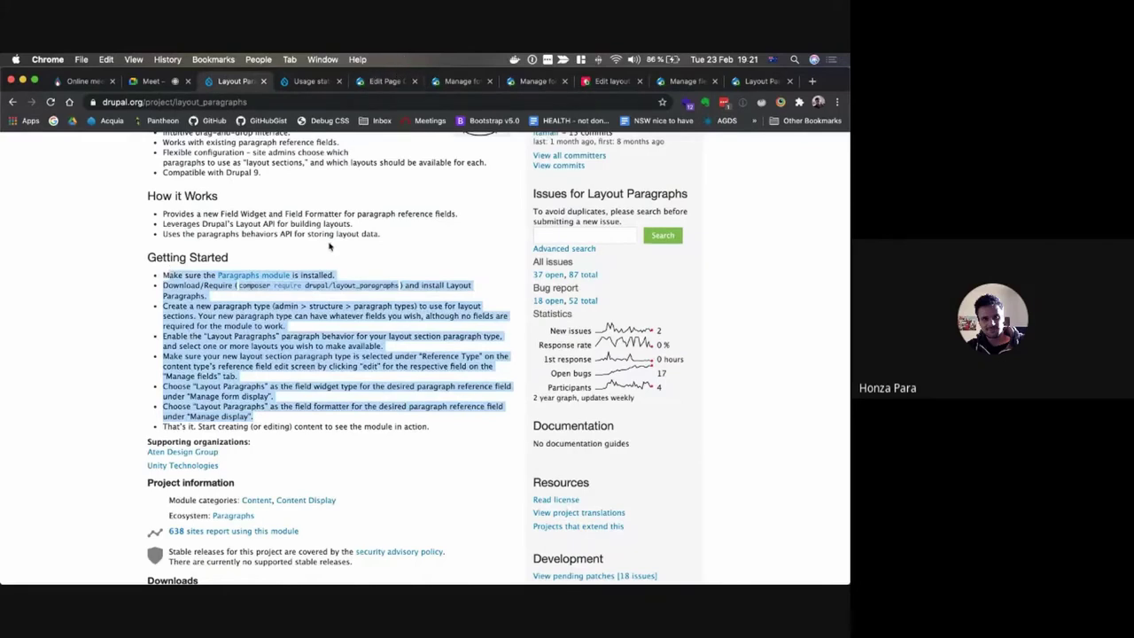
left_click(376, 284)
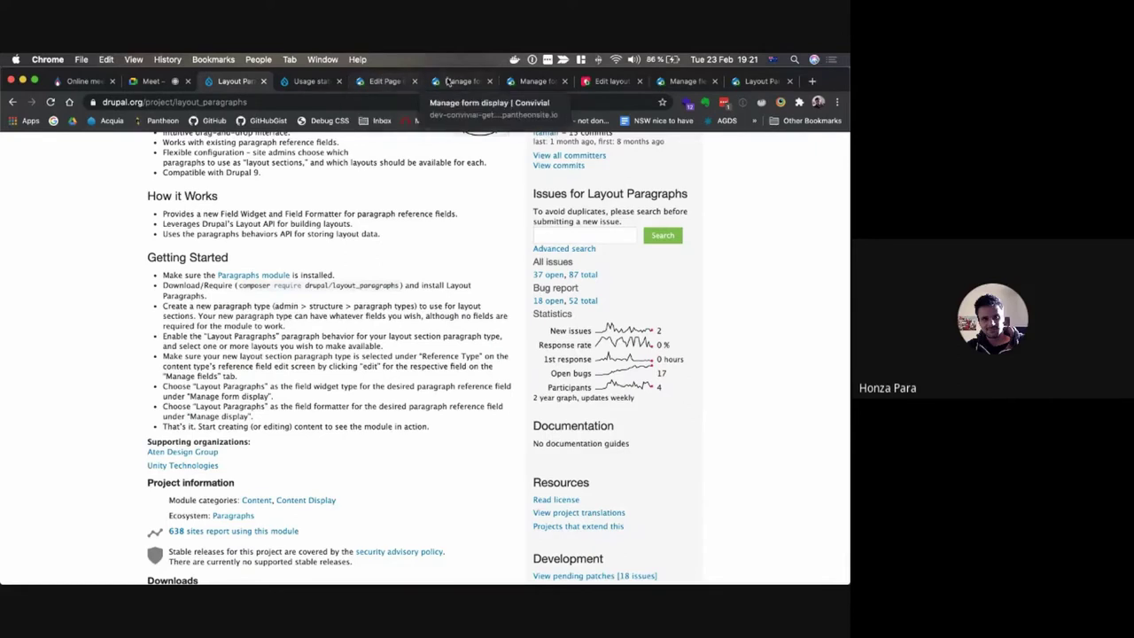
- From the site's paragraph types list, open the field management page of the Layout paragraph type
left_click(381, 80)
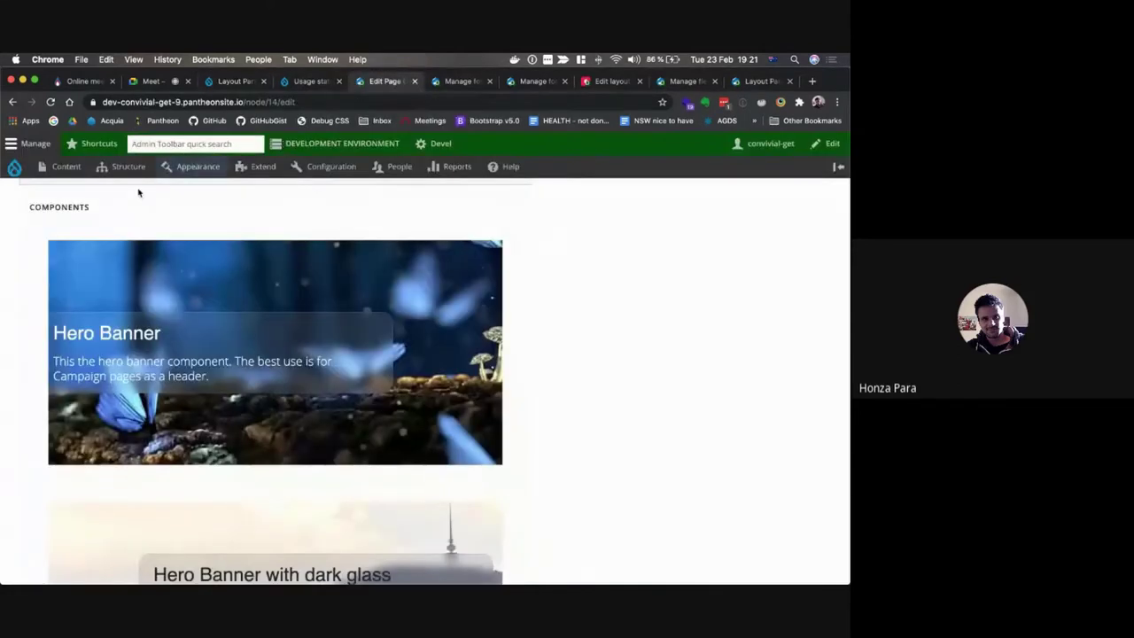
mouse_move(138, 177)
left_click(142, 329)
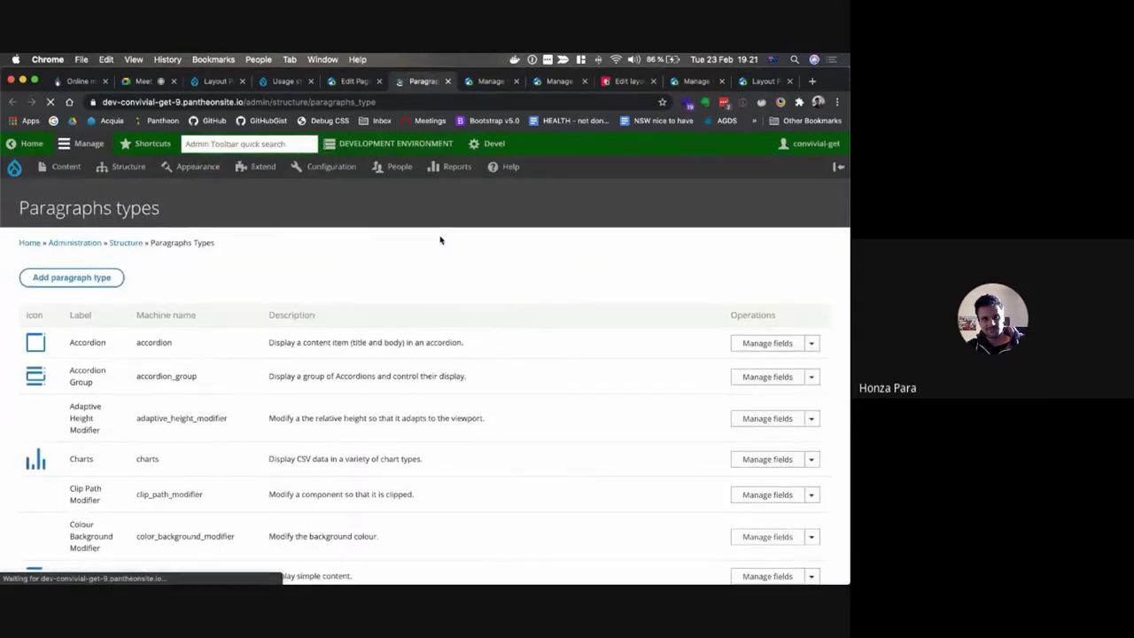
scroll(439, 240, "down", 2)
scroll(439, 240, "down", 10)
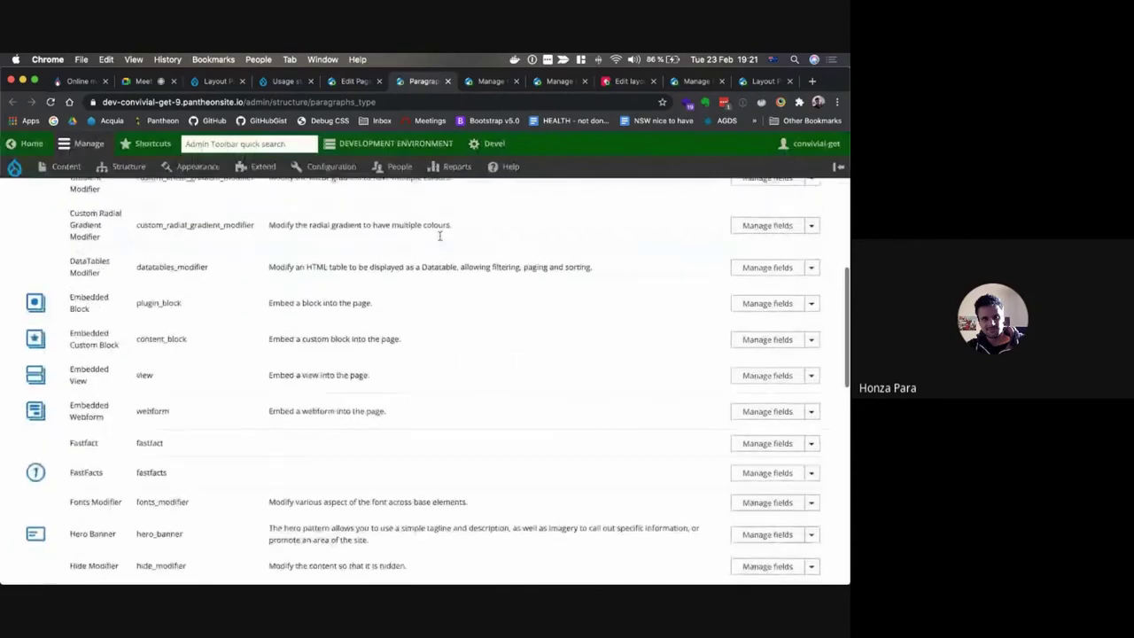
scroll(439, 235, "down", 10)
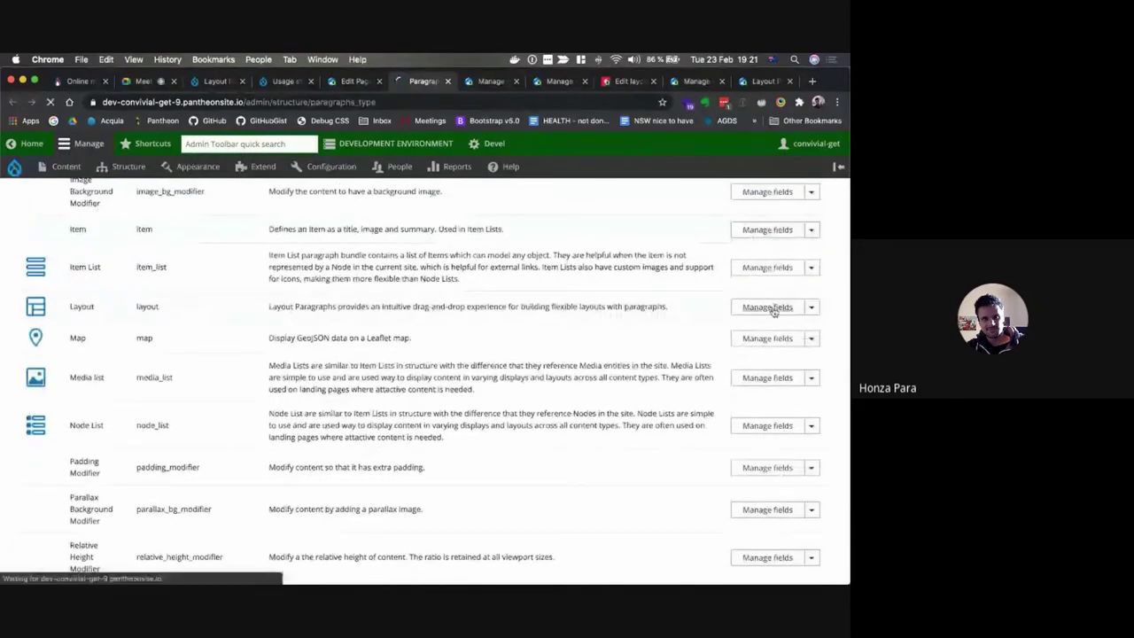
left_click(774, 306)
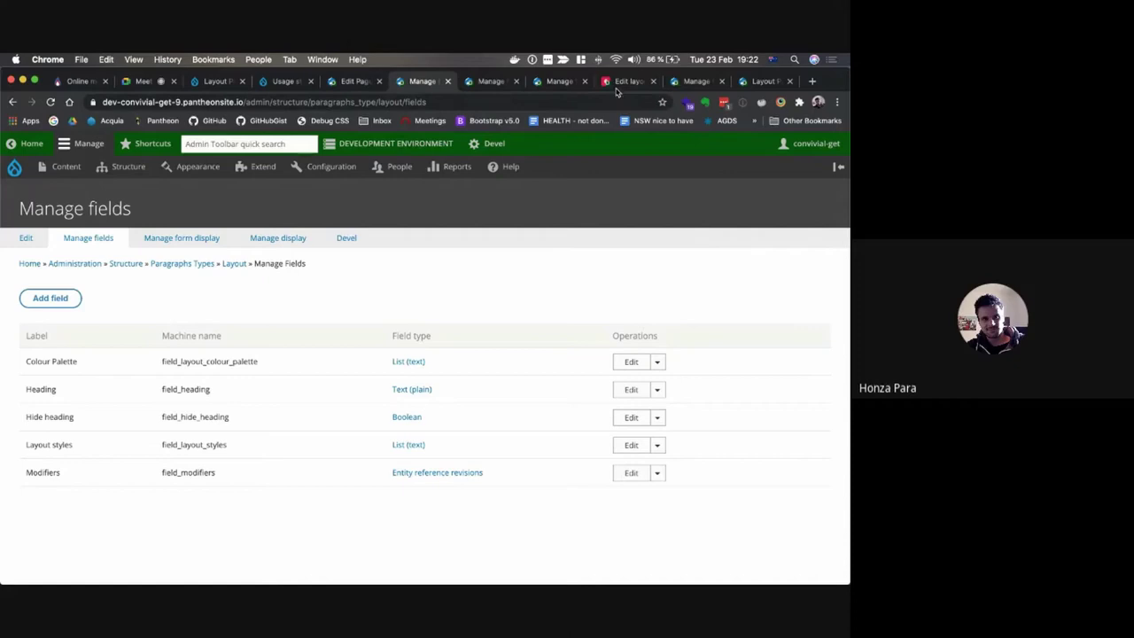
- In the Layout Paragraphs section settings, examine the available layouts enabled for the Layout paragraph type
left_click(762, 81)
scroll(332, 270, "up", 20)
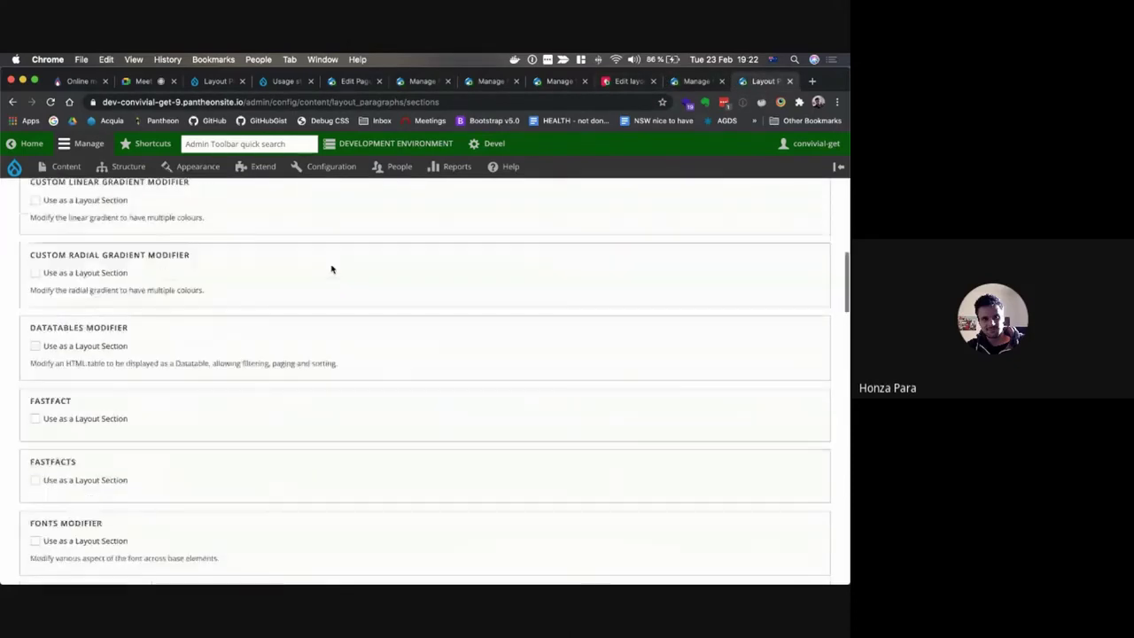
mouse_move(347, 162)
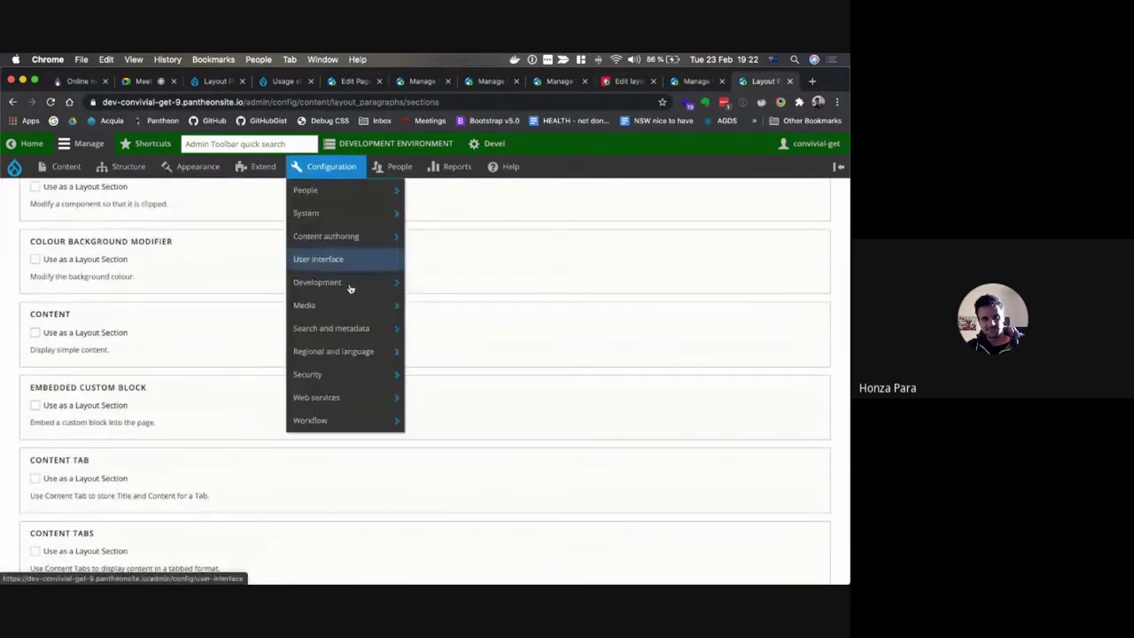
mouse_move(382, 242)
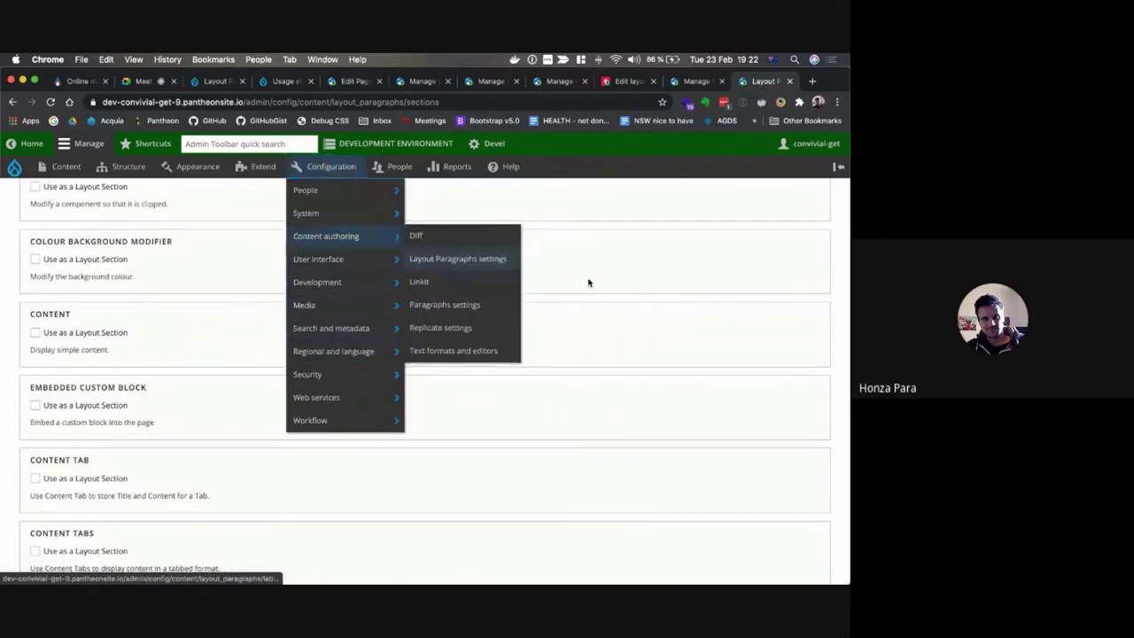
scroll(588, 282, "up", 5)
scroll(589, 282, "down", 1)
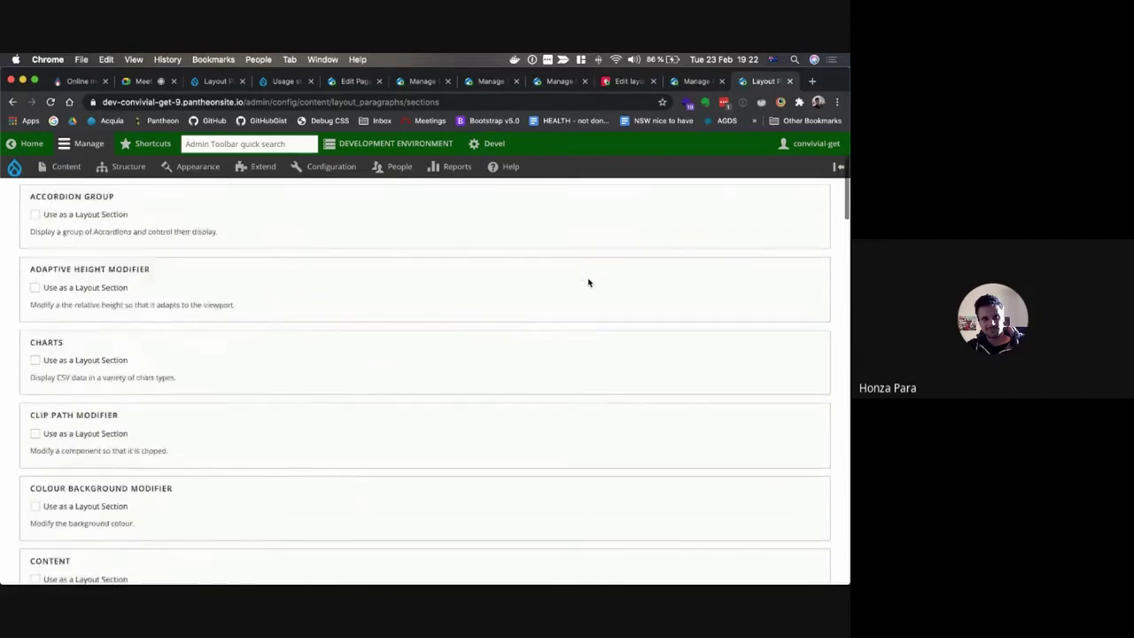
scroll(589, 282, "down", 6)
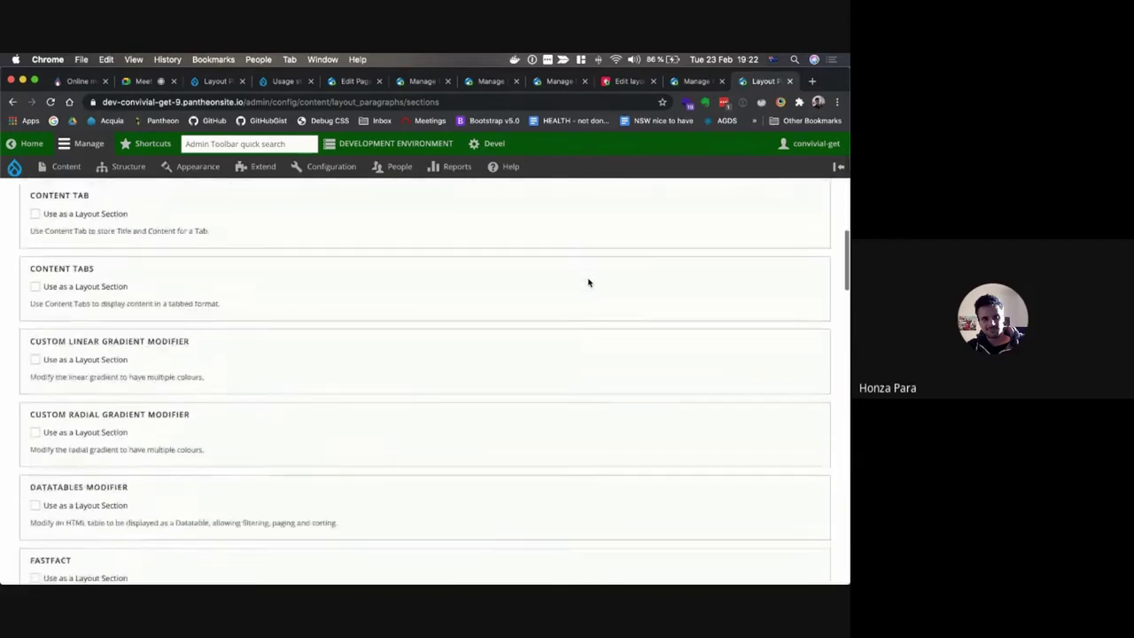
scroll(588, 282, "down", 8)
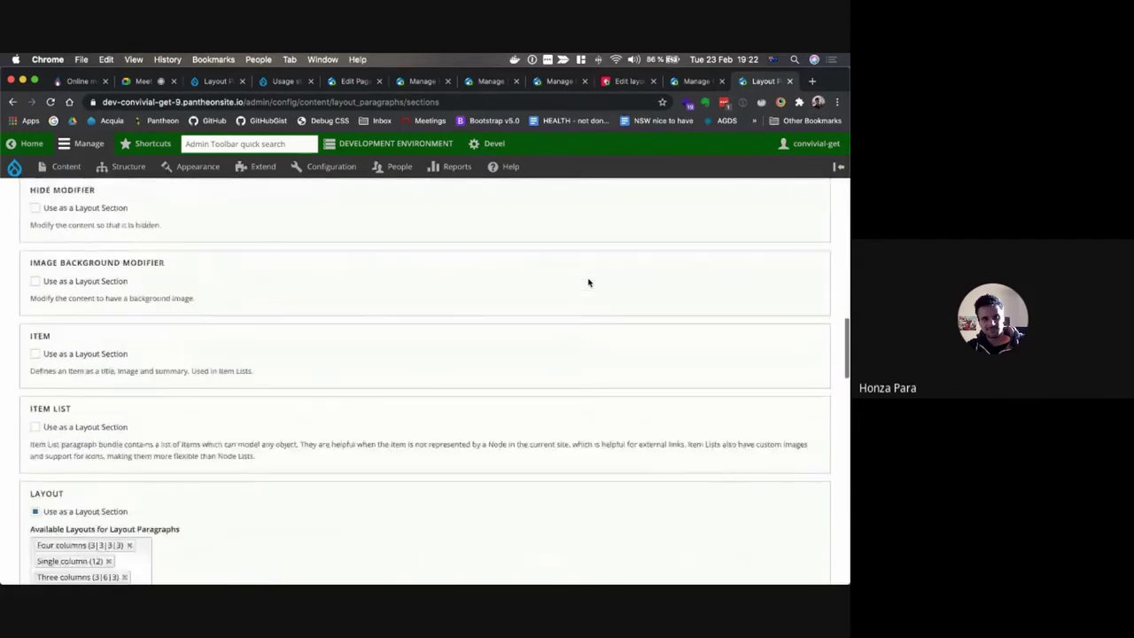
scroll(588, 283, "down", 5)
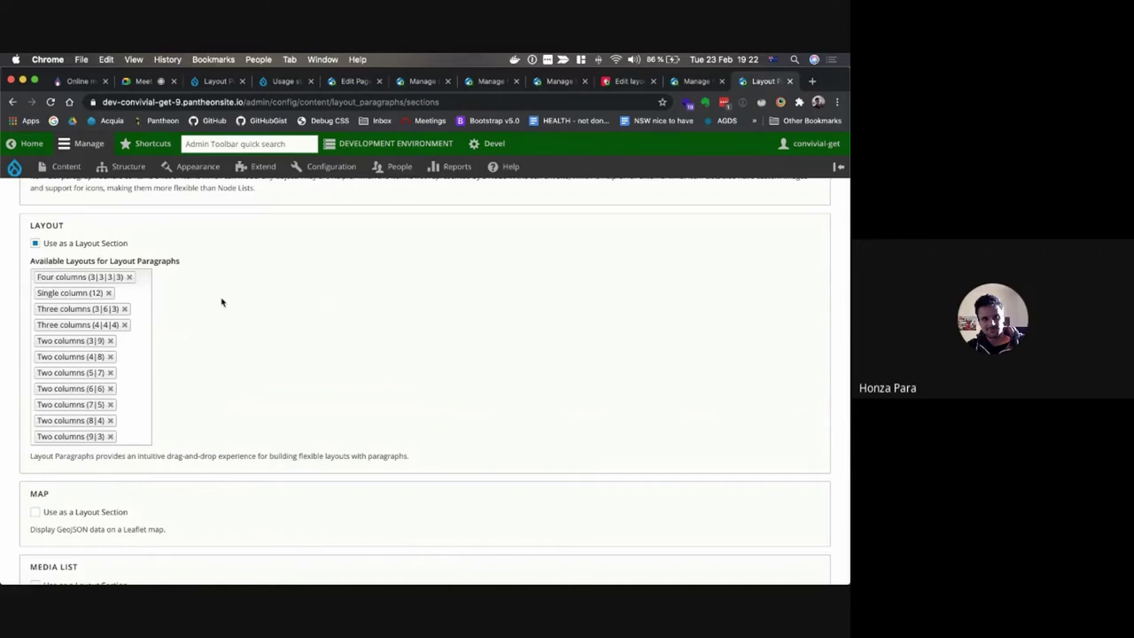
- Switch to the code editor and examine the convivial_layouts module's paragraph layout templates and the definitions in convivial_layouts.layouts.yml
key("ctrl+Right")
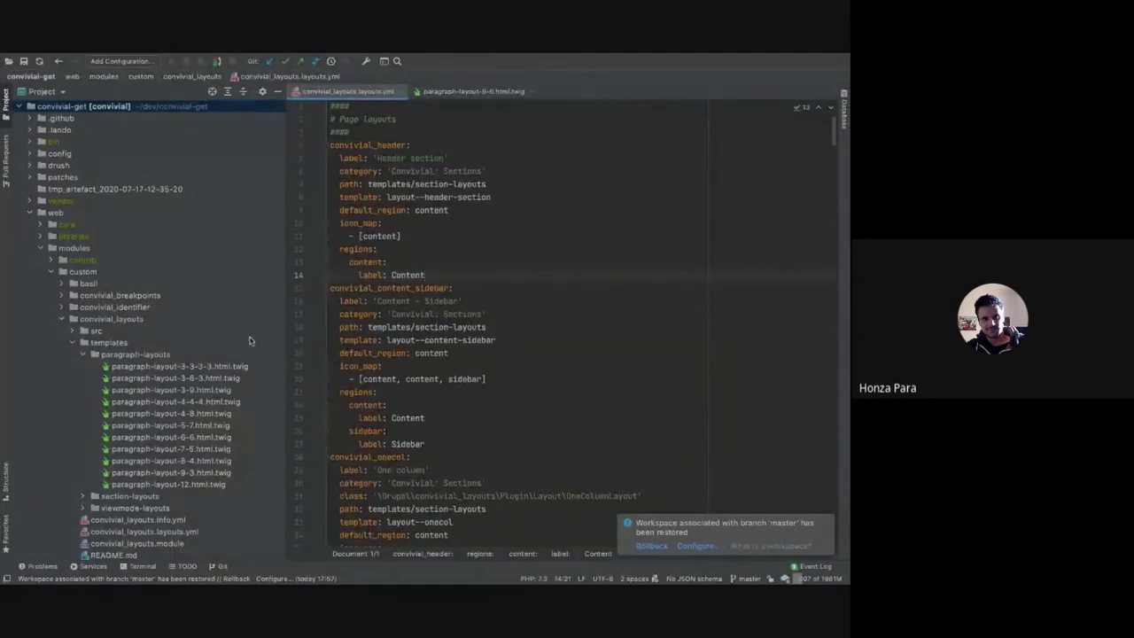
scroll(250, 341, "down", 1)
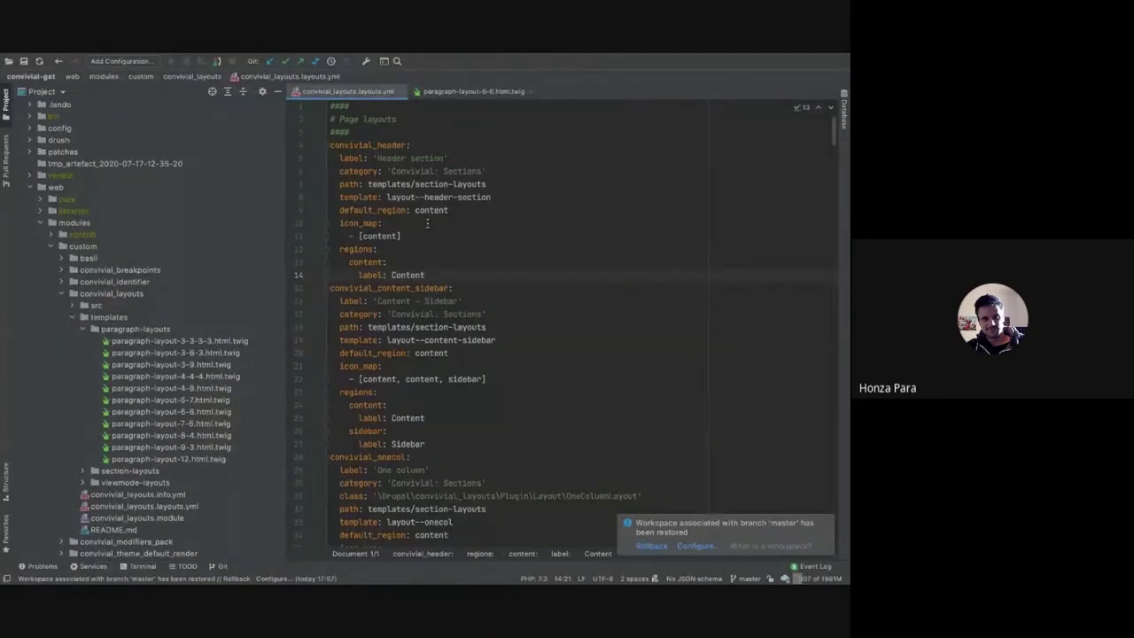
scroll(115, 317, "down", 1)
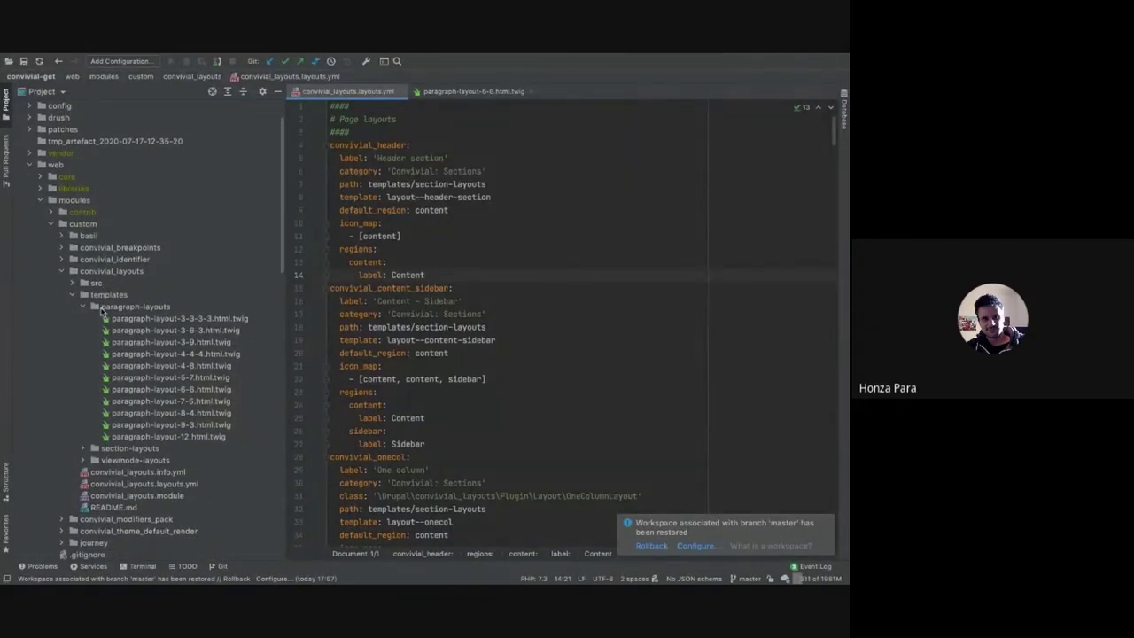
left_click(109, 273)
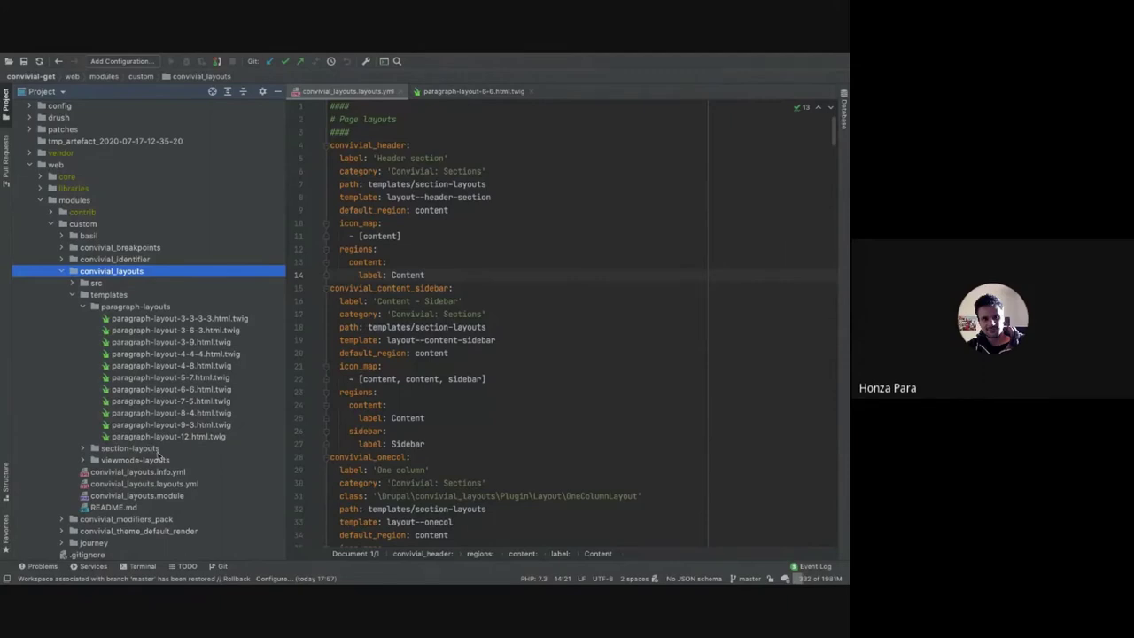
scroll(470, 291, "down", 2)
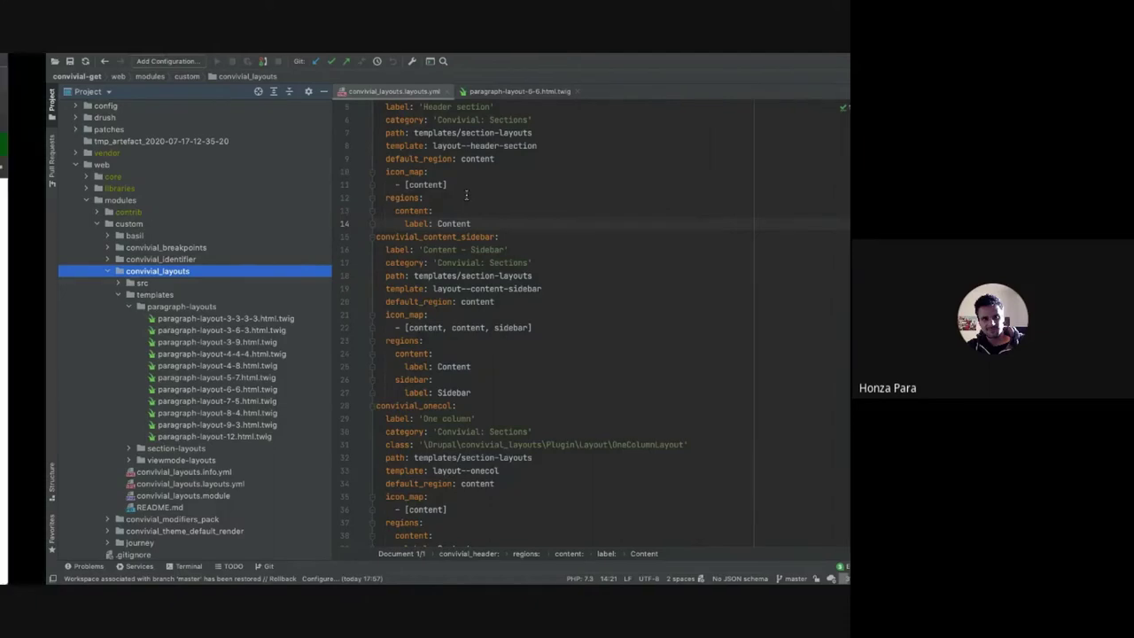
- Switch back to Chrome and compare the Layout paragraph type's available layouts with the module's templates
key("ctrl+Left")
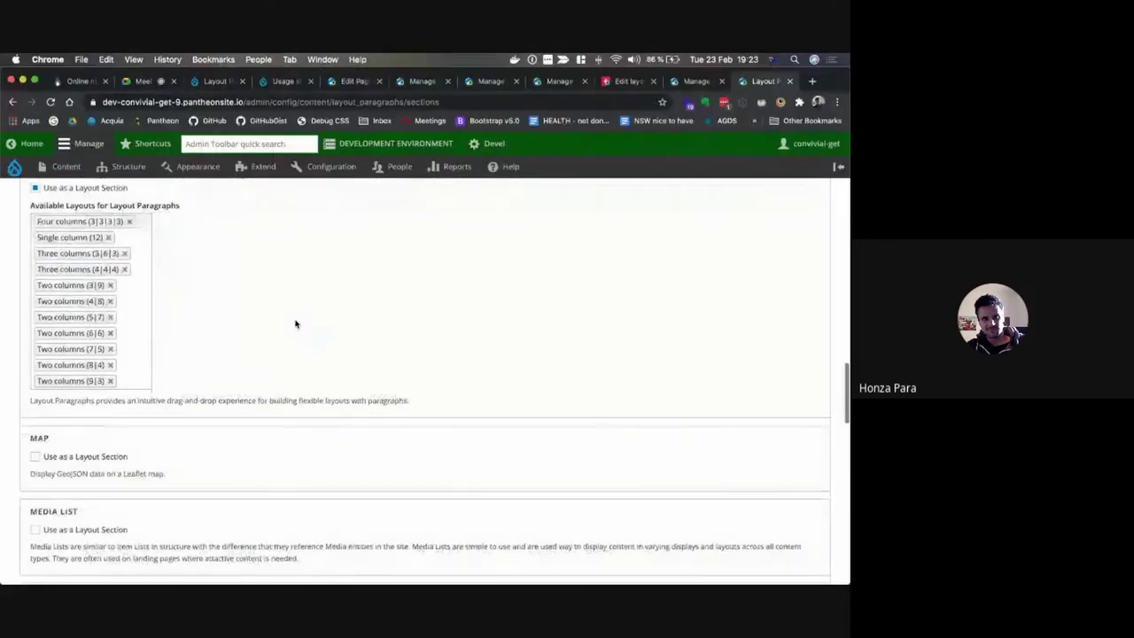
scroll(296, 324, "down", 1)
scroll(296, 325, "up", 2)
scroll(296, 324, "up", 1)
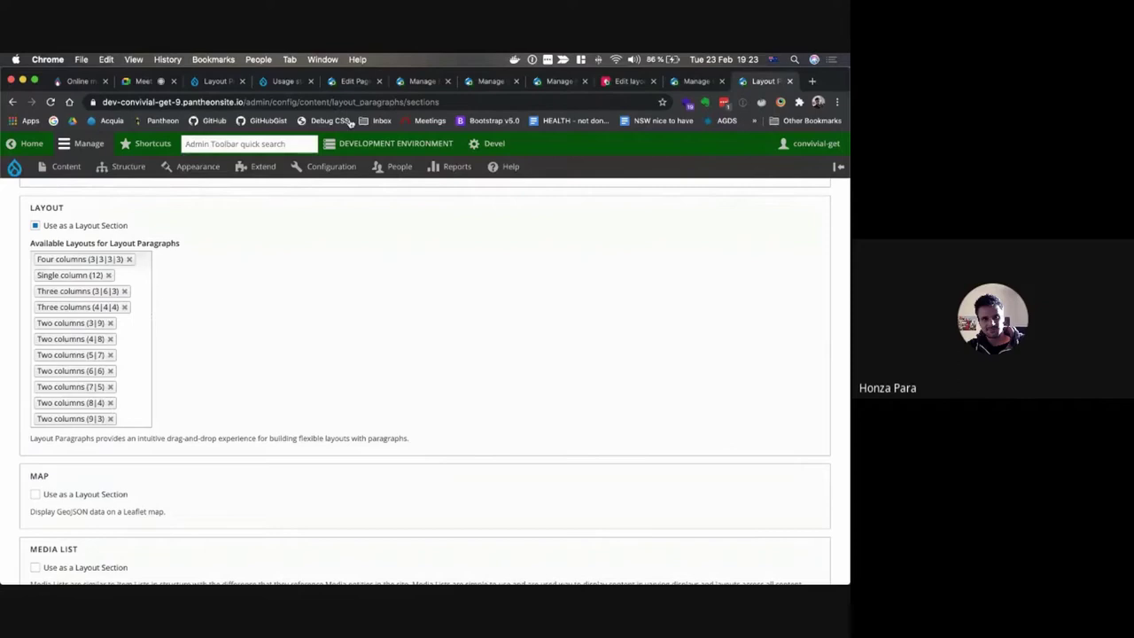
- Review the Layout paragraph type's fields, open its form display settings, and close that page
scroll(169, 487, "down", 1)
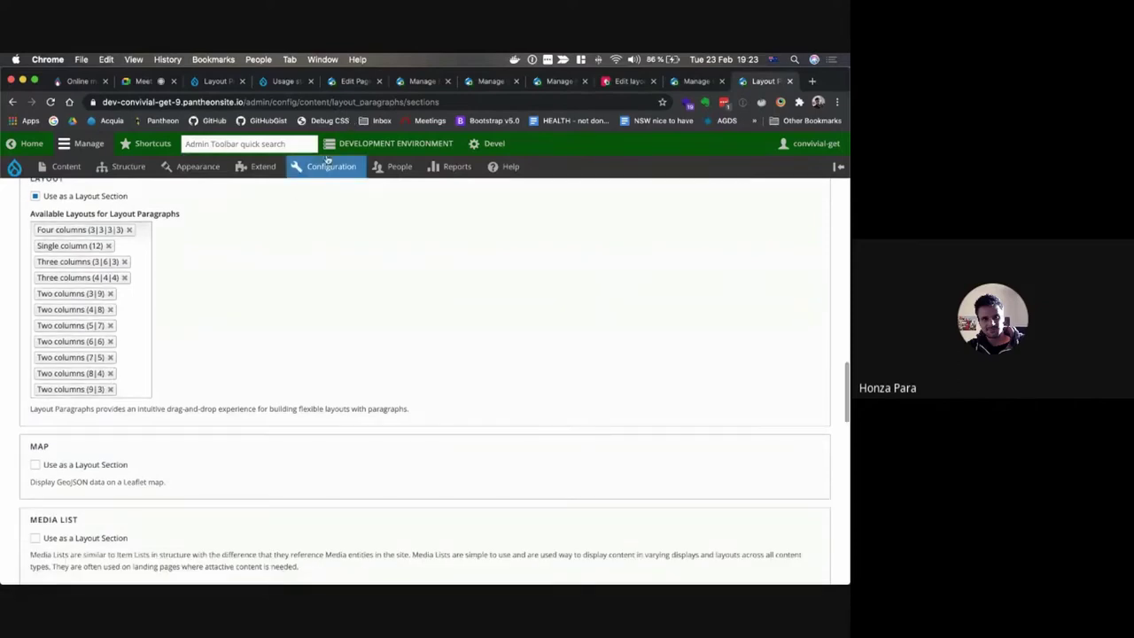
left_click(415, 81)
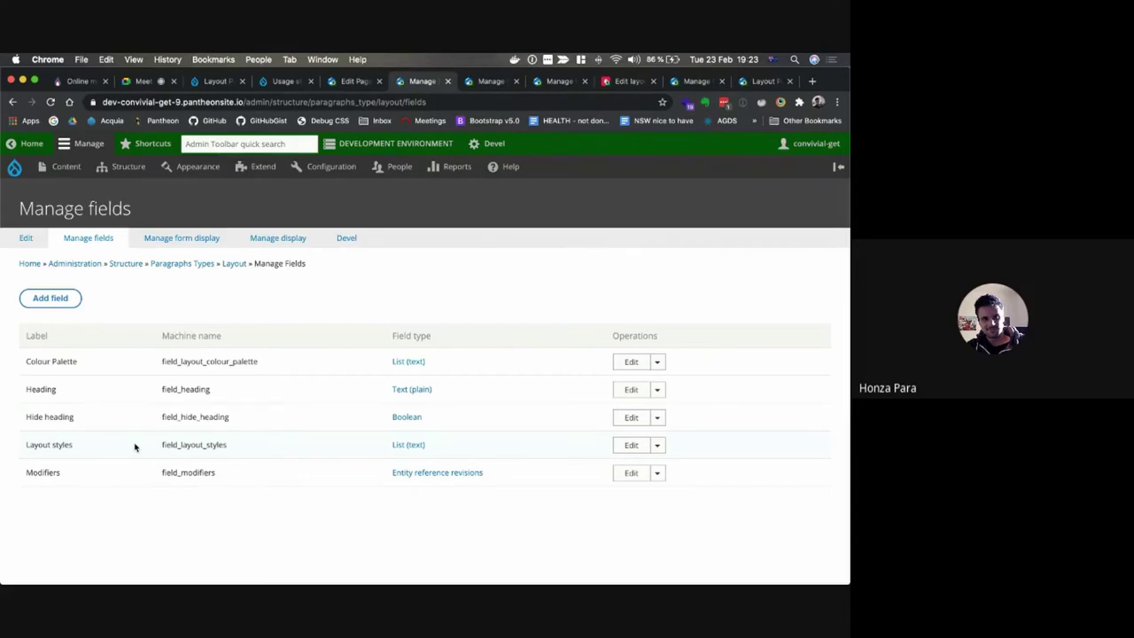
left_click(169, 245)
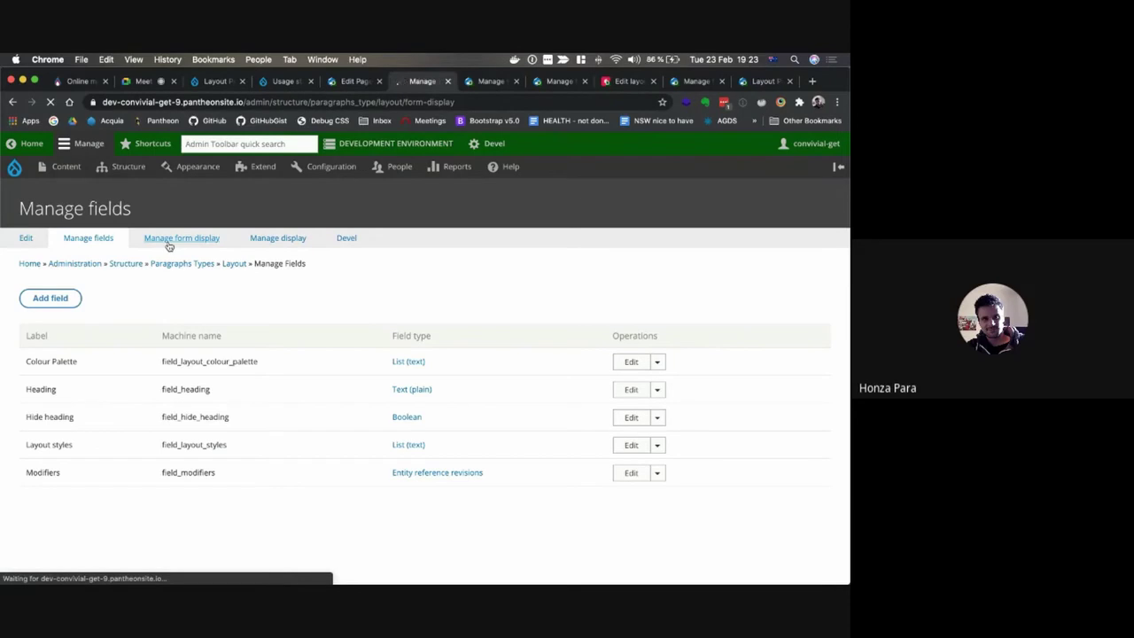
left_click(448, 81)
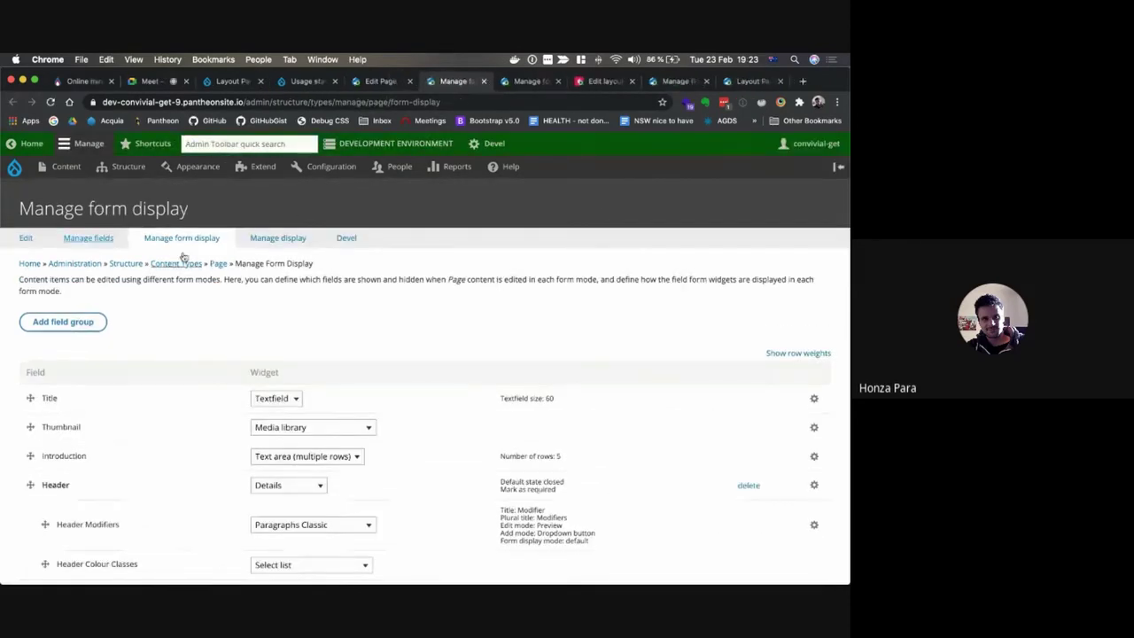
- Examine the widget choices for the Components field in the Page content type's form display, keeping Layout Paragraphs
scroll(151, 448, "down", 5)
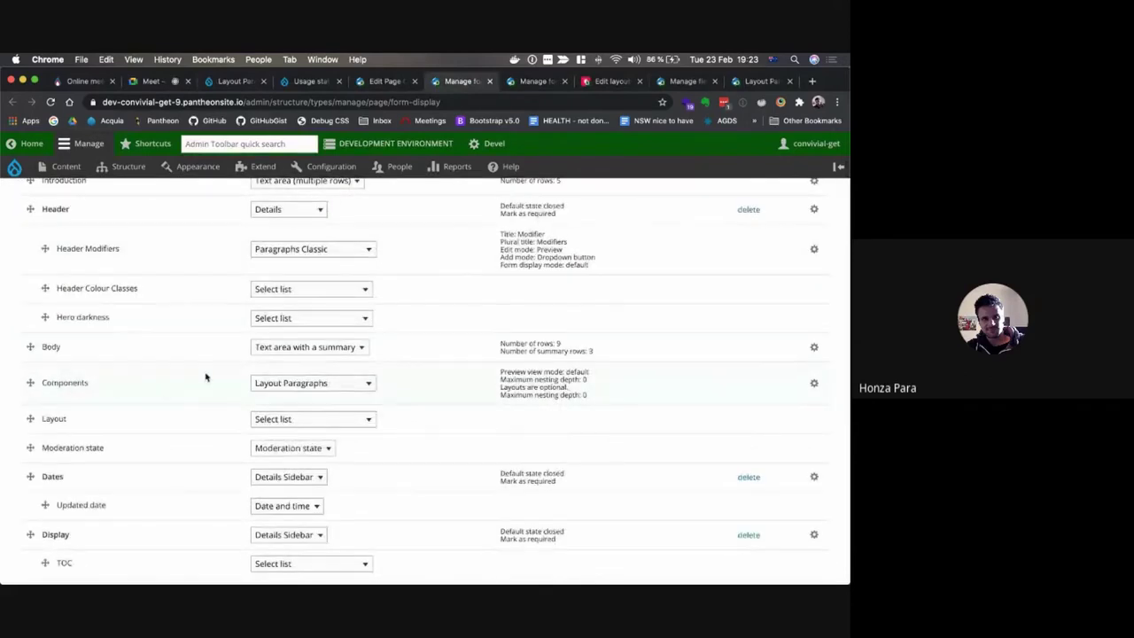
left_click(314, 386)
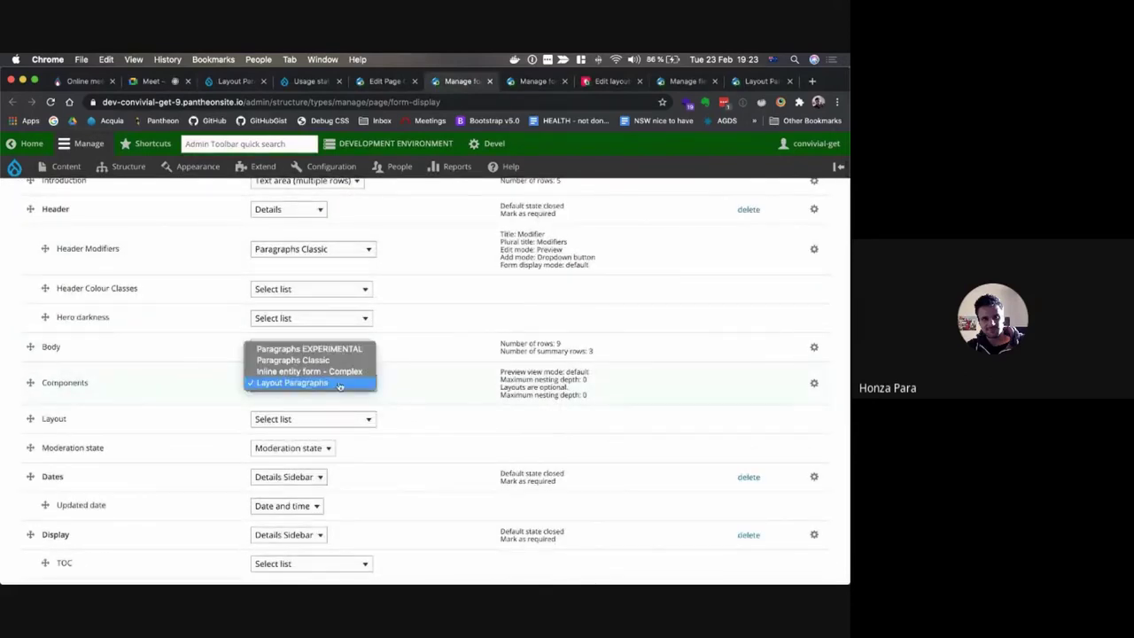
left_click(215, 390)
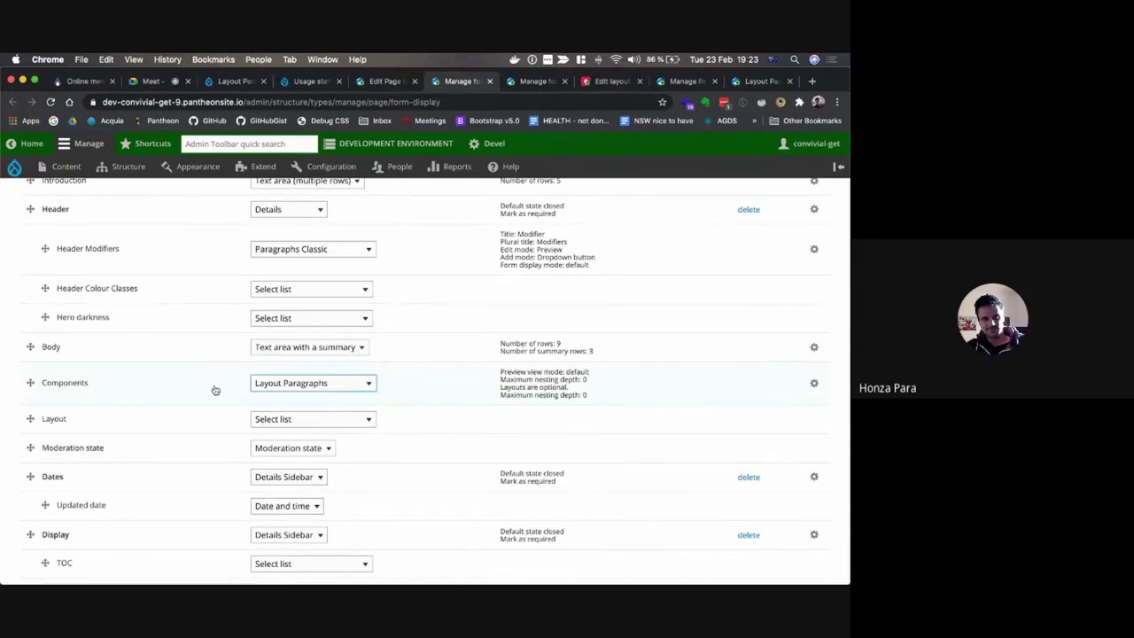
scroll(215, 390, "down", 1)
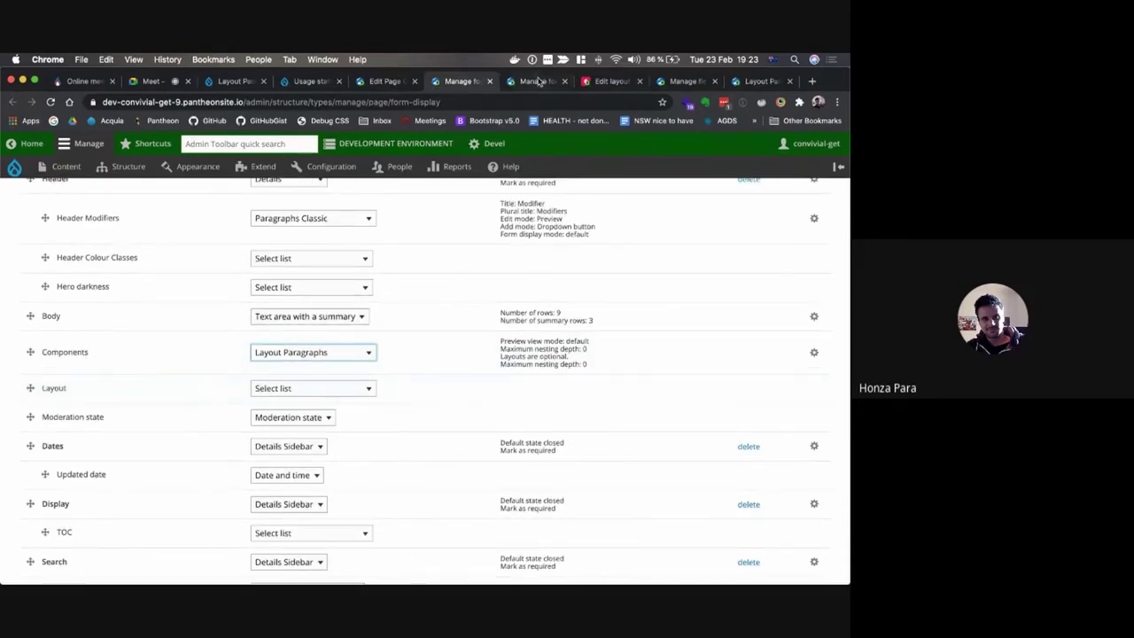
- Switch to the Page content type's full display layout, dismiss the open block configuration, and review the layout's sections
left_click(538, 80)
left_click(457, 81)
left_click(603, 81)
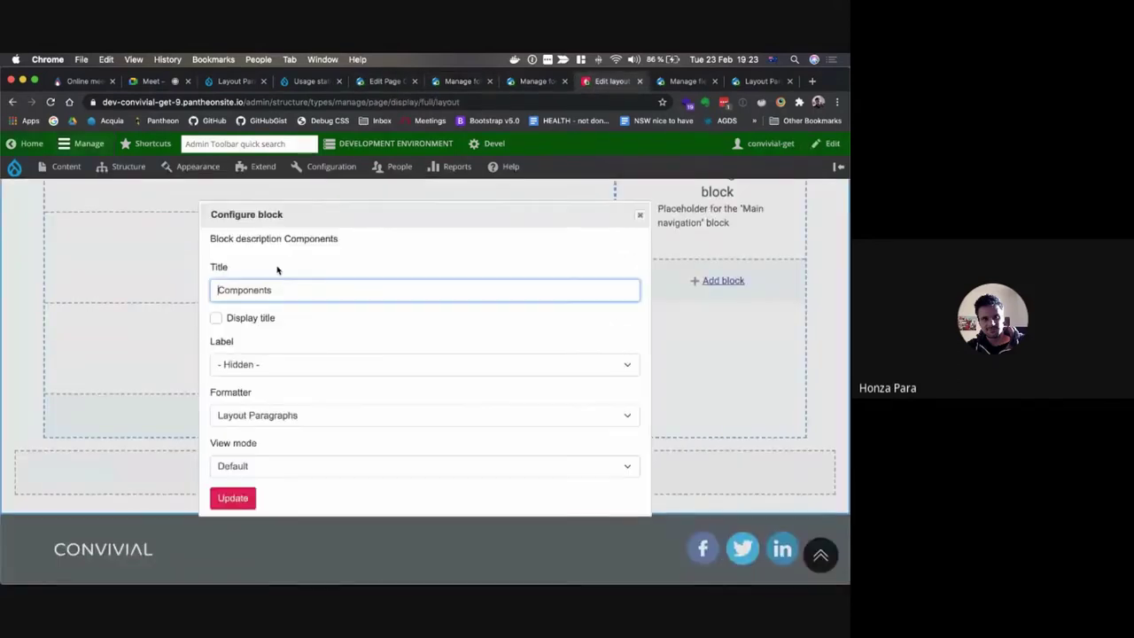
scroll(277, 269, "up", 2)
scroll(277, 269, "down", 1)
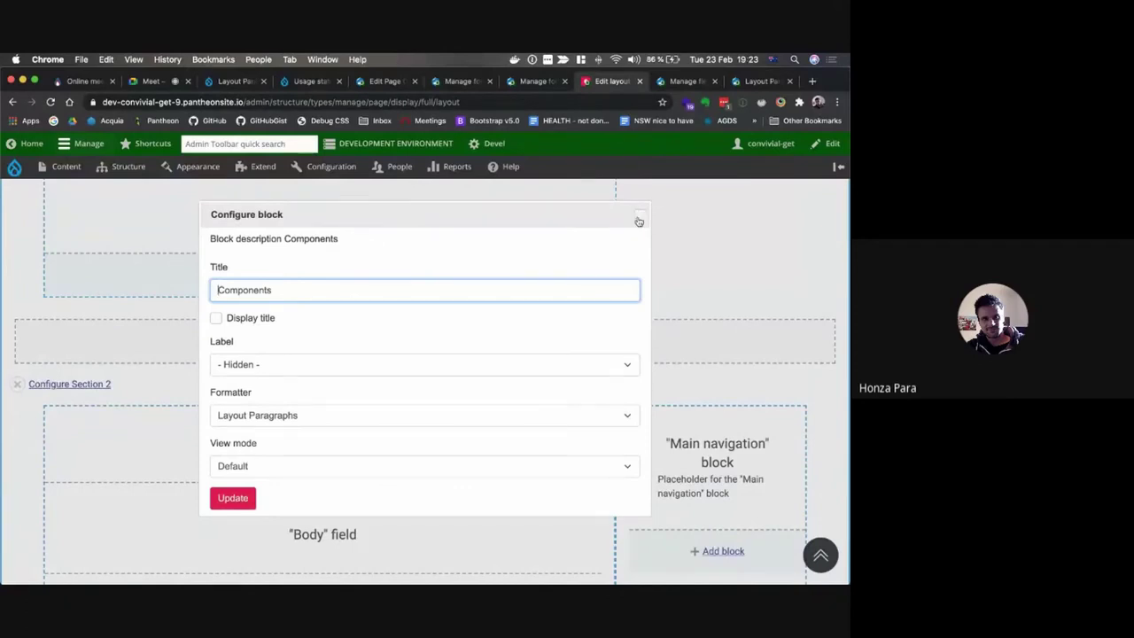
left_click(640, 214)
scroll(431, 255, "up", 8)
scroll(431, 256, "down", 10)
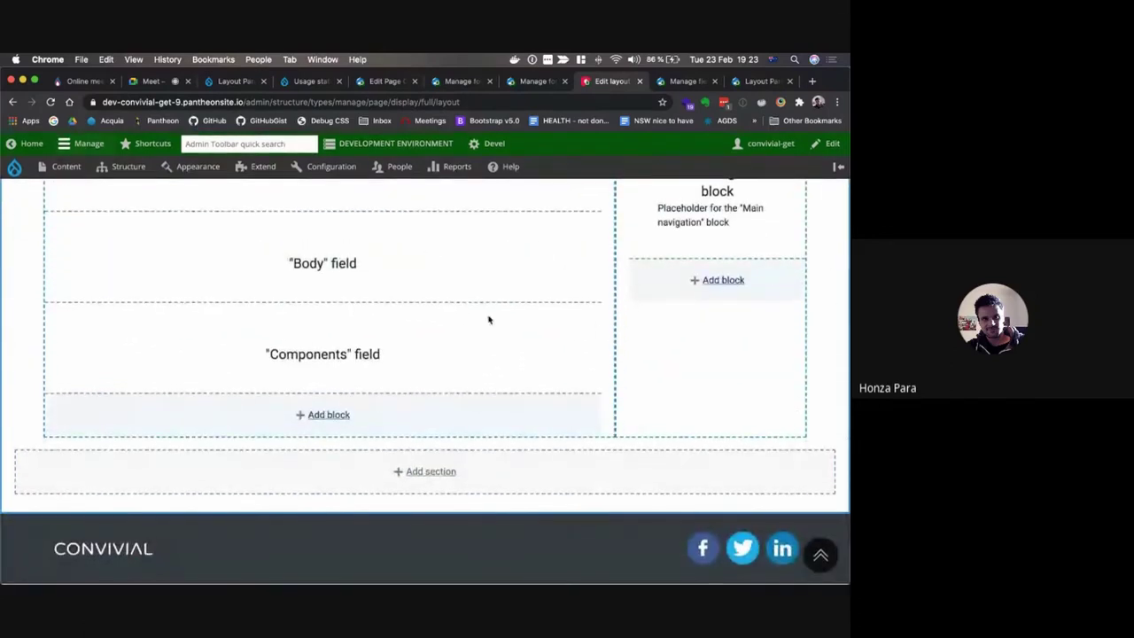
- Open the configuration of the "Components" field block and examine its formatter choices
left_click(589, 329)
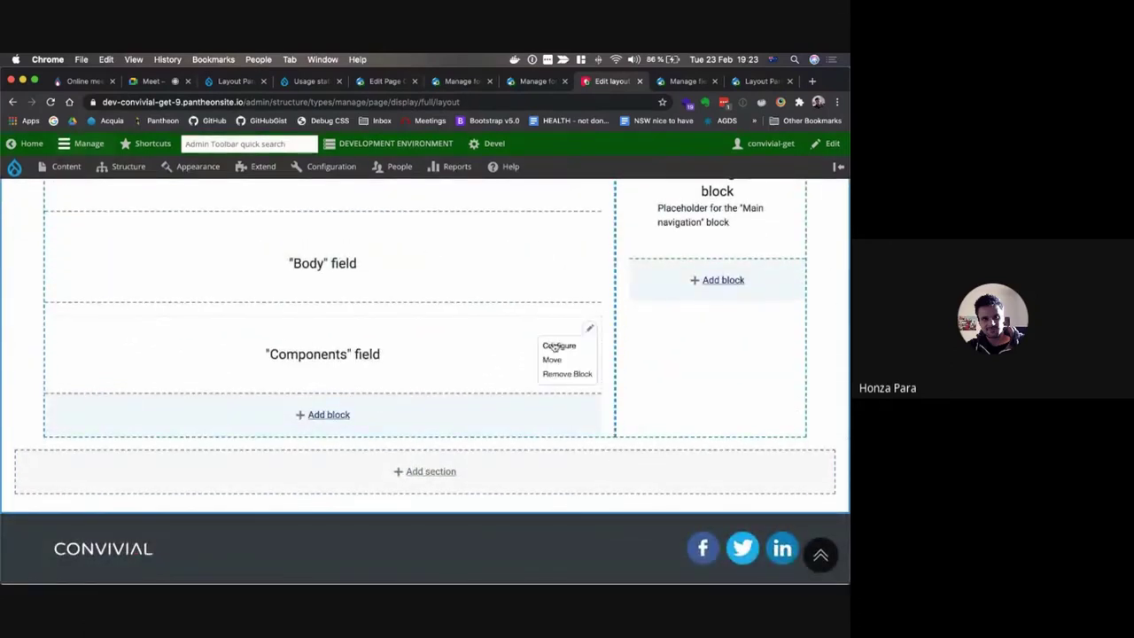
left_click(559, 347)
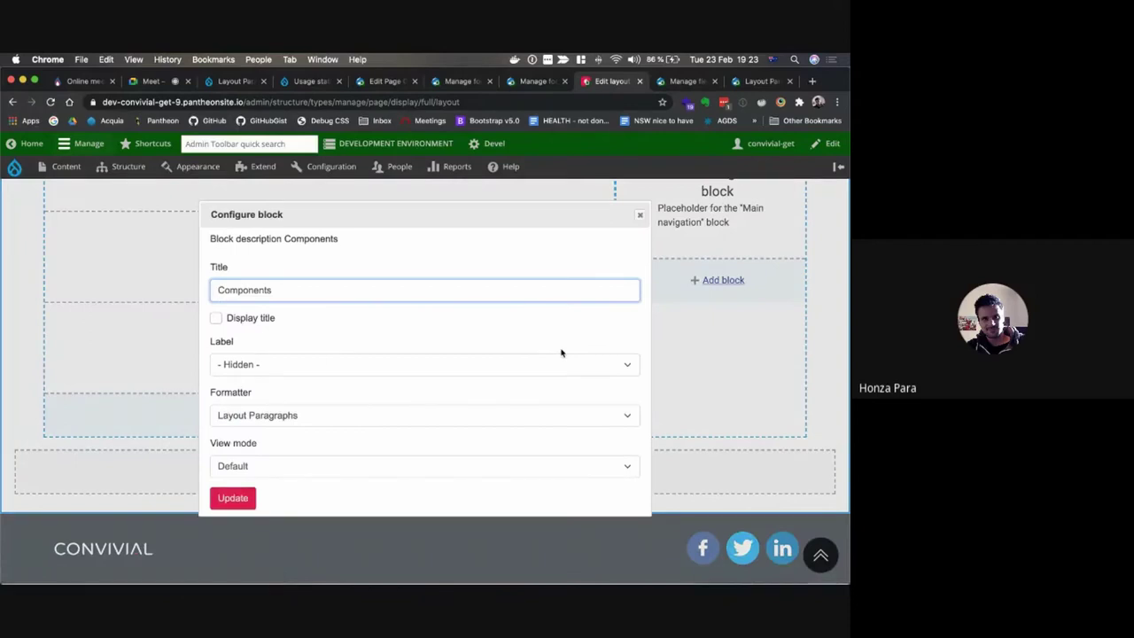
left_click(275, 415)
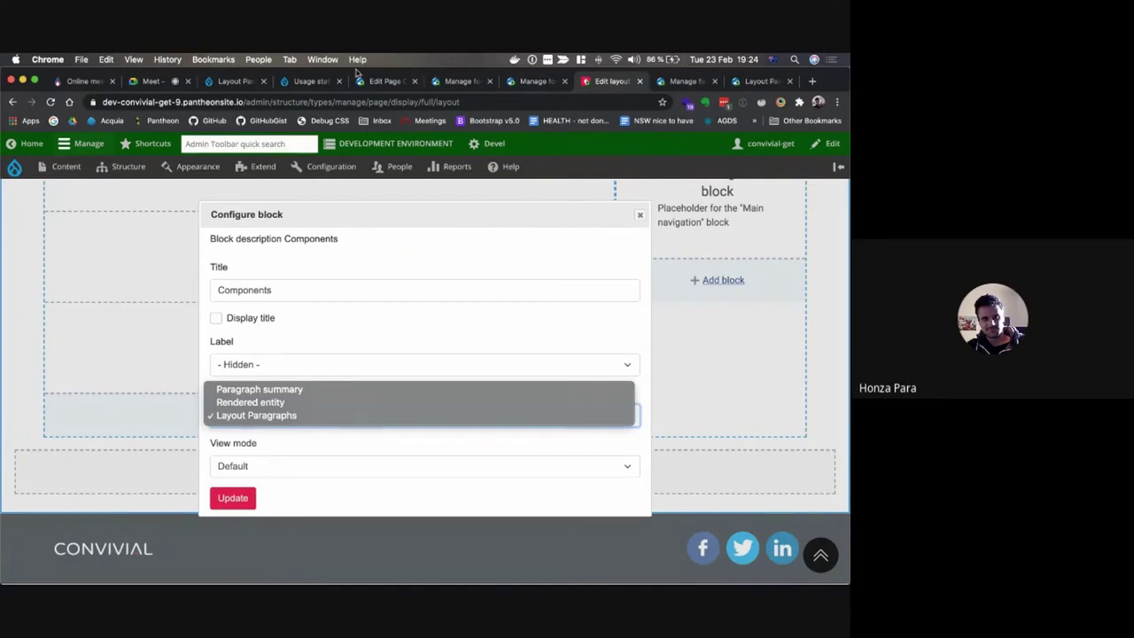
- Return to the existing page's edit form and examine the components placed on it, from Hero Banner to Item List
left_click(383, 89)
left_click(383, 83)
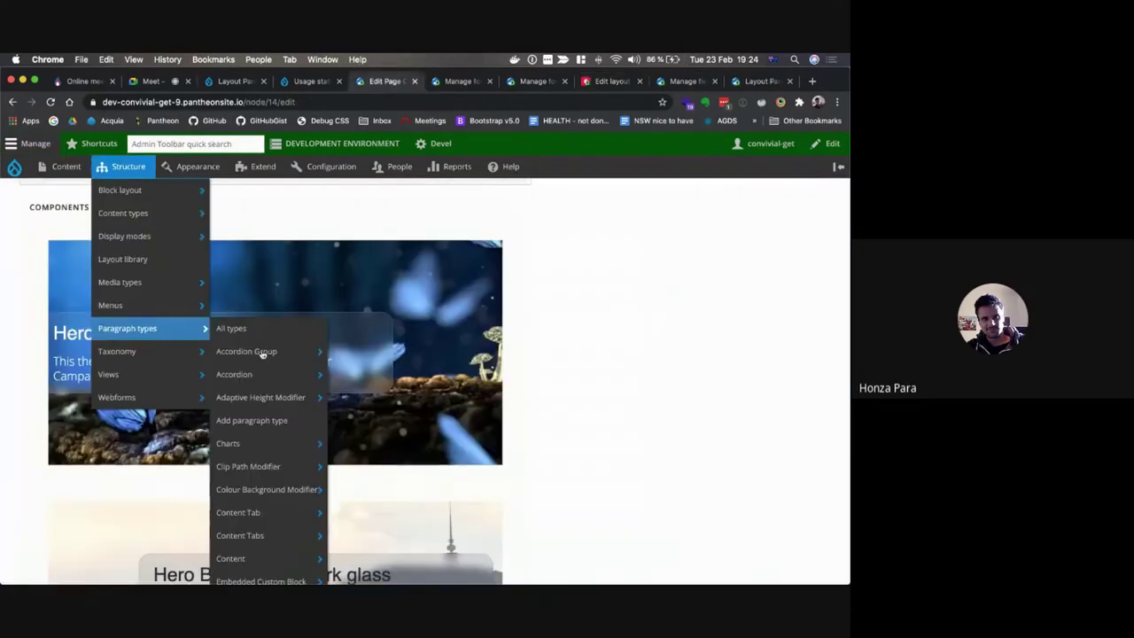
scroll(3, 257, "up", 2)
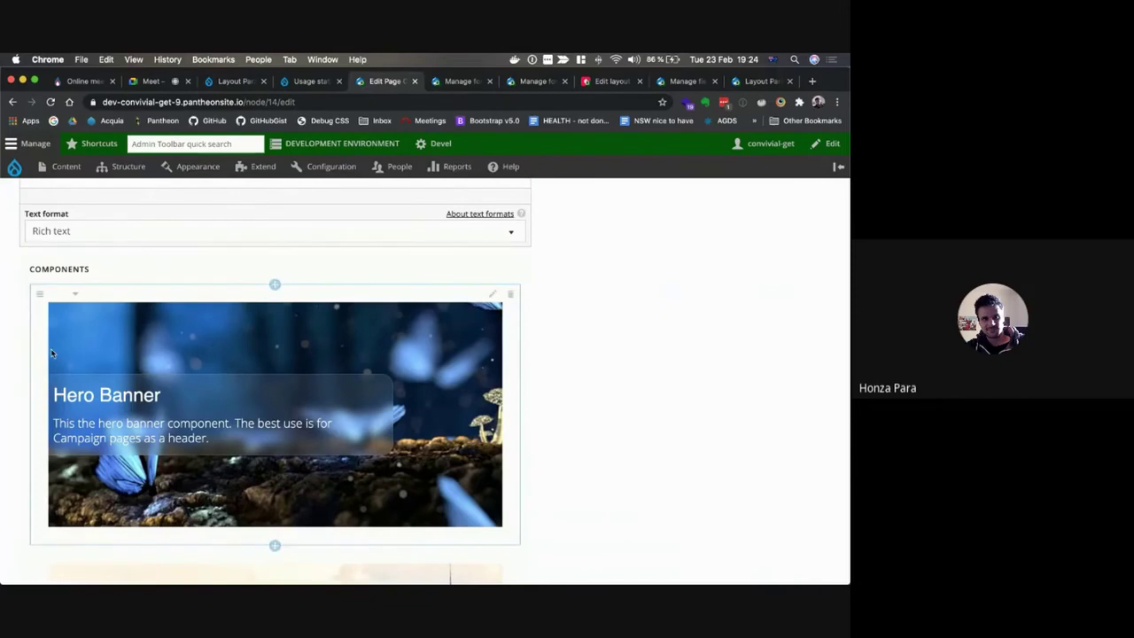
scroll(51, 352, "down", 5)
scroll(51, 352, "down", 4)
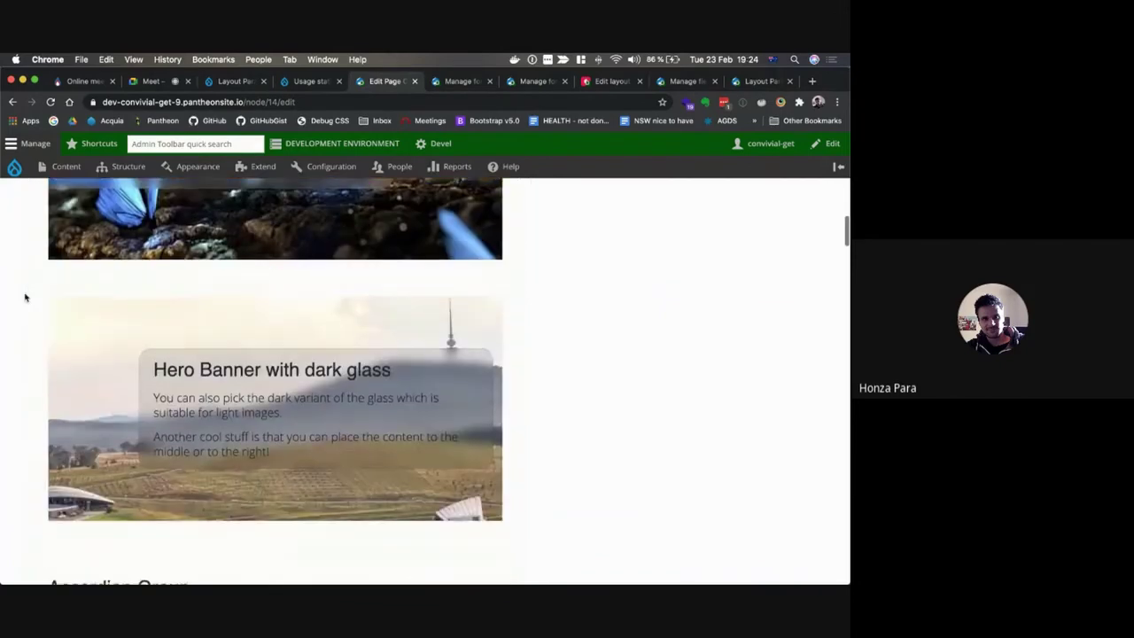
scroll(48, 363, "down", 5)
scroll(48, 363, "down", 20)
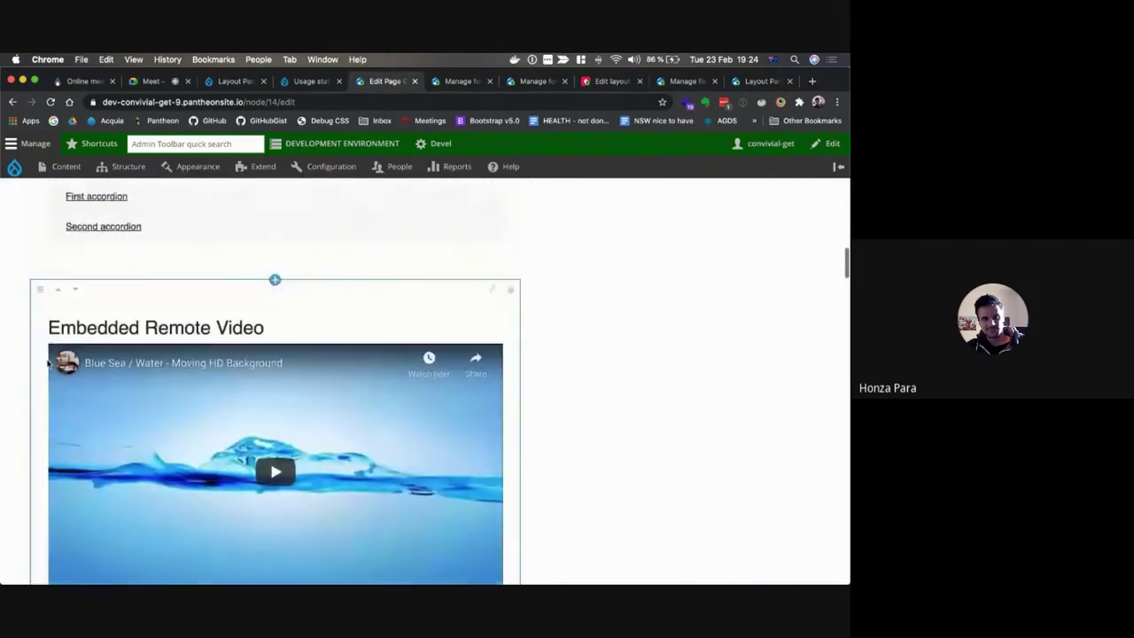
scroll(48, 342, "down", 6)
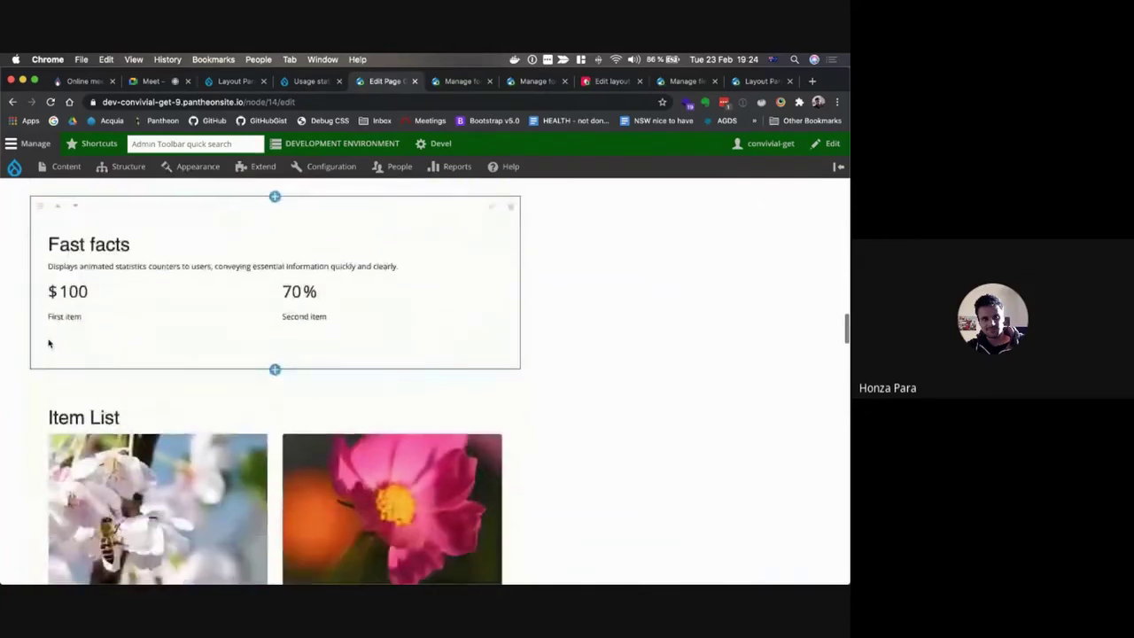
scroll(53, 310, "up", 5)
- Open the form for creating new Page content in a separate browser tab
mouse_move(65, 167)
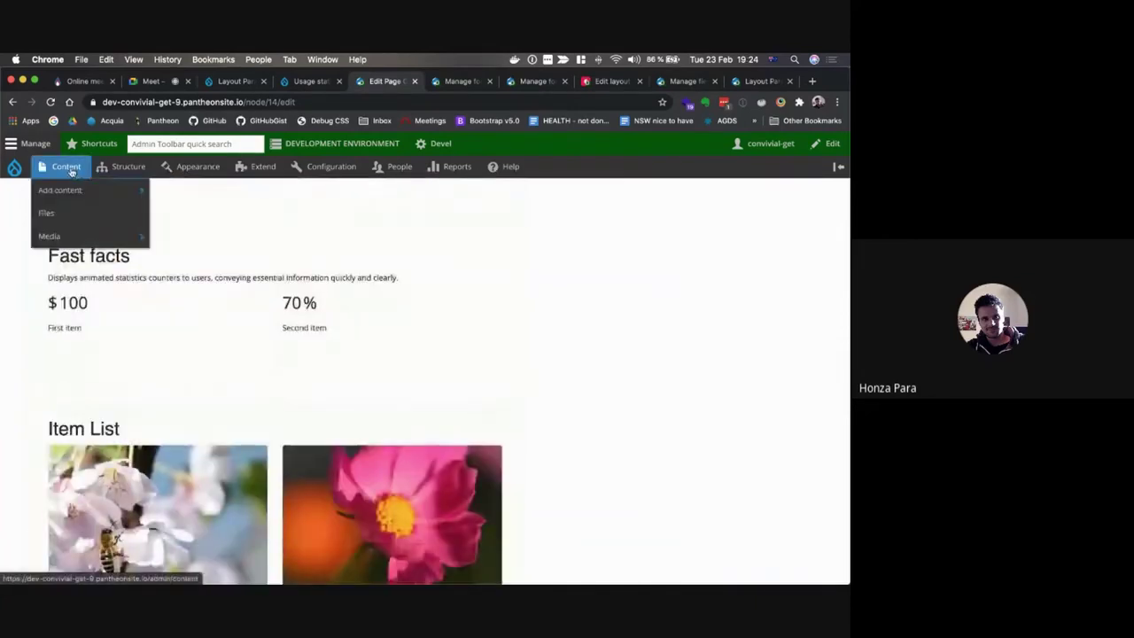
mouse_move(59, 190)
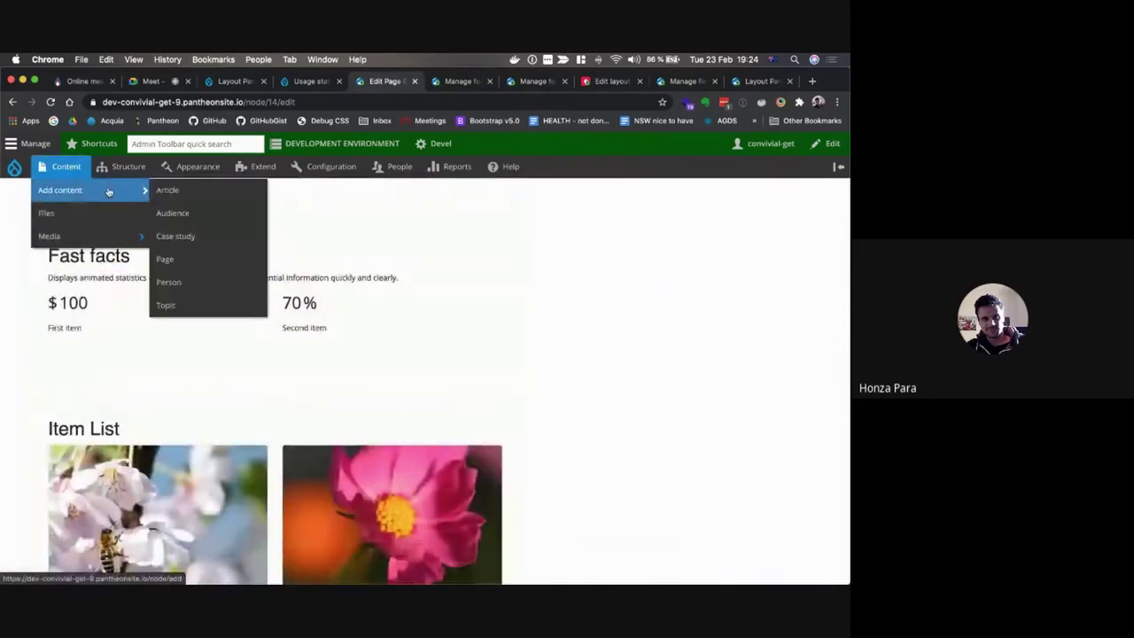
left_click(186, 260, "shift+super")
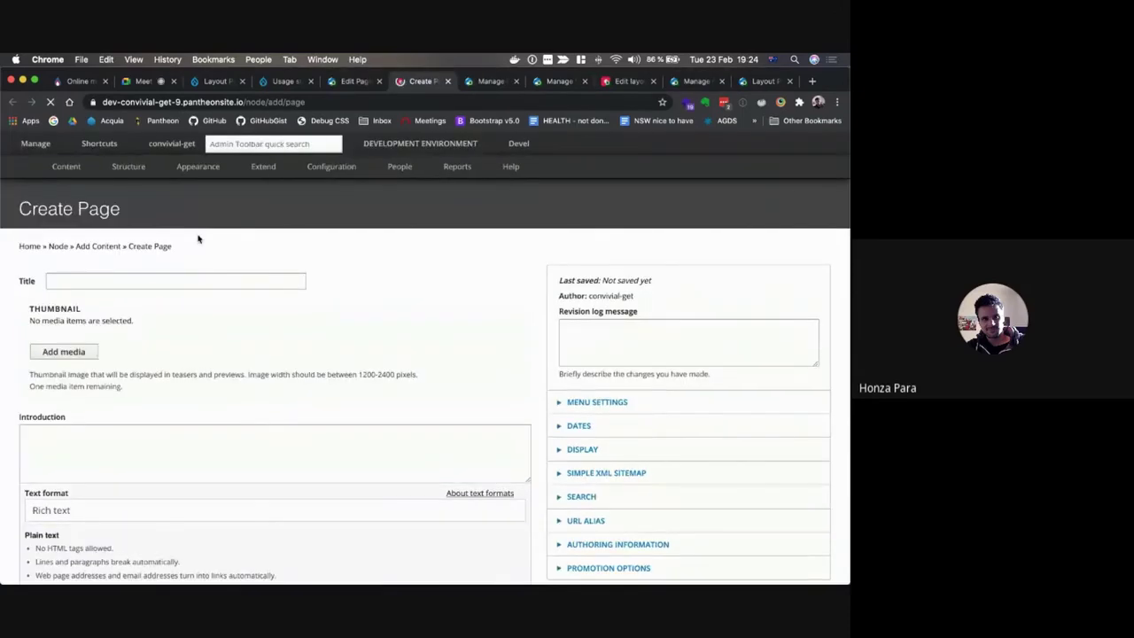
- Fill in the new page's title and summary with the word "Test" followed by the presenter's first name
left_click(141, 281)
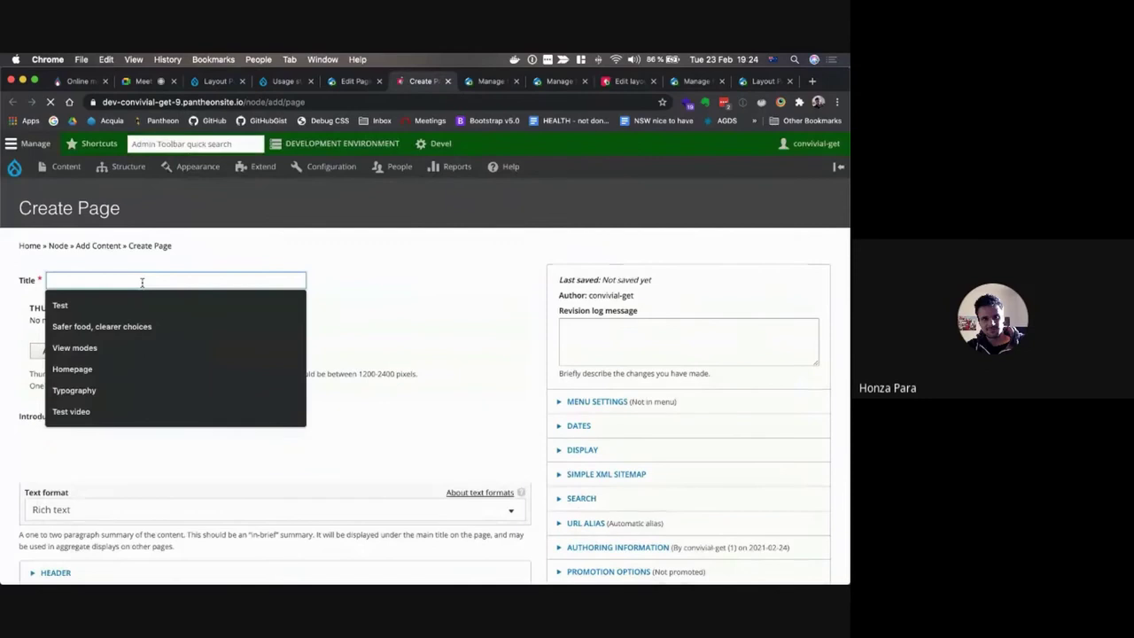
type("T")
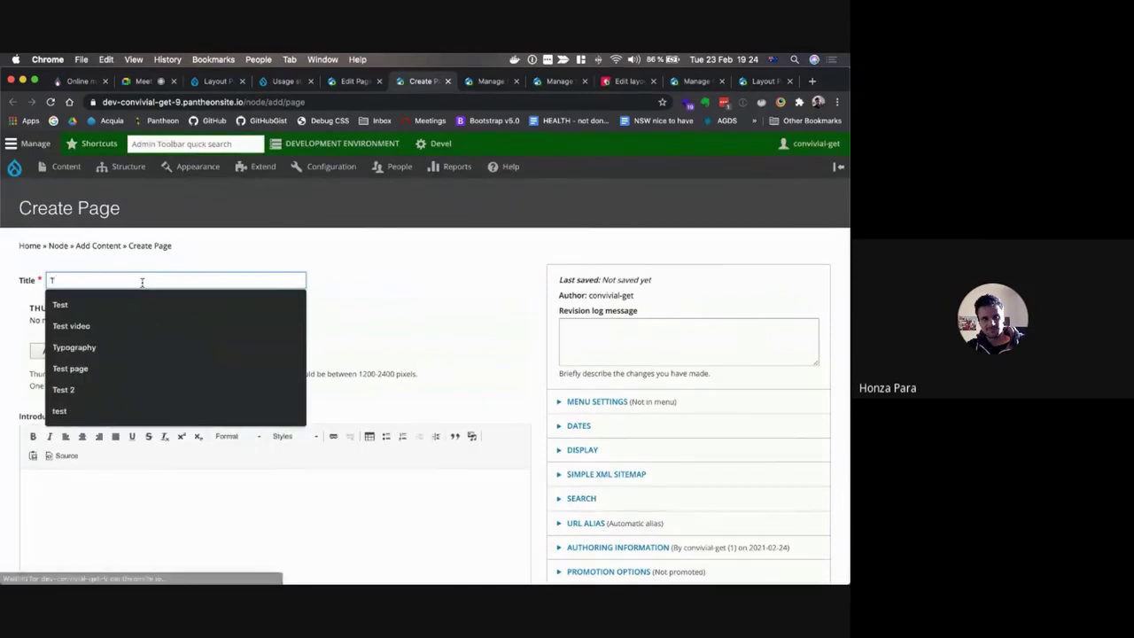
type("est Hon")
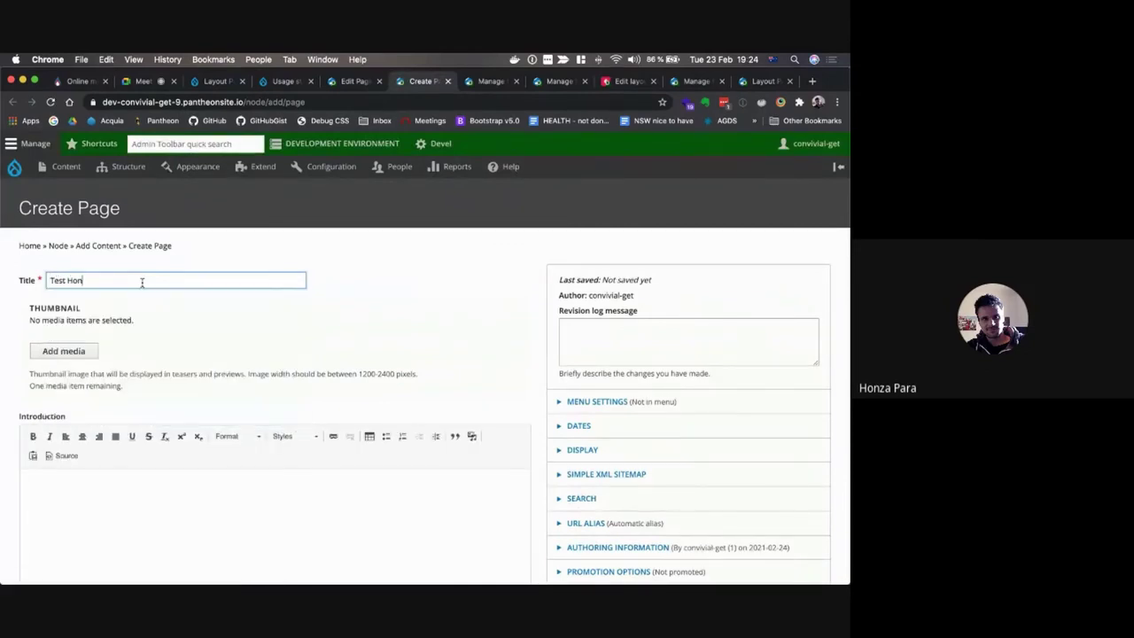
type("za")
scroll(84, 510, "down", 5)
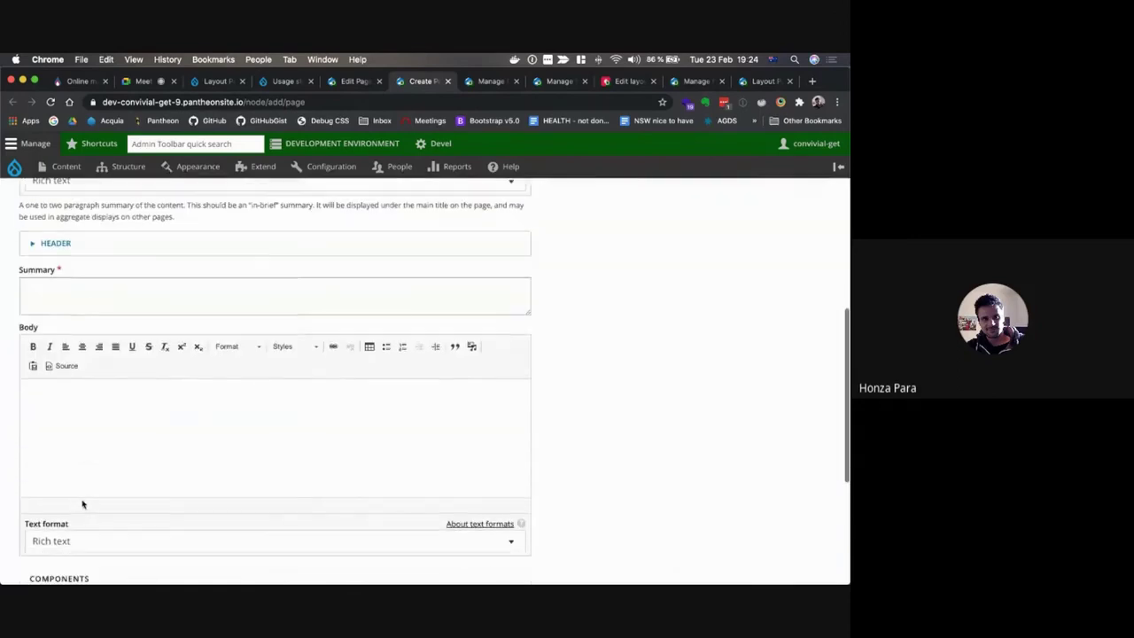
left_click(91, 305)
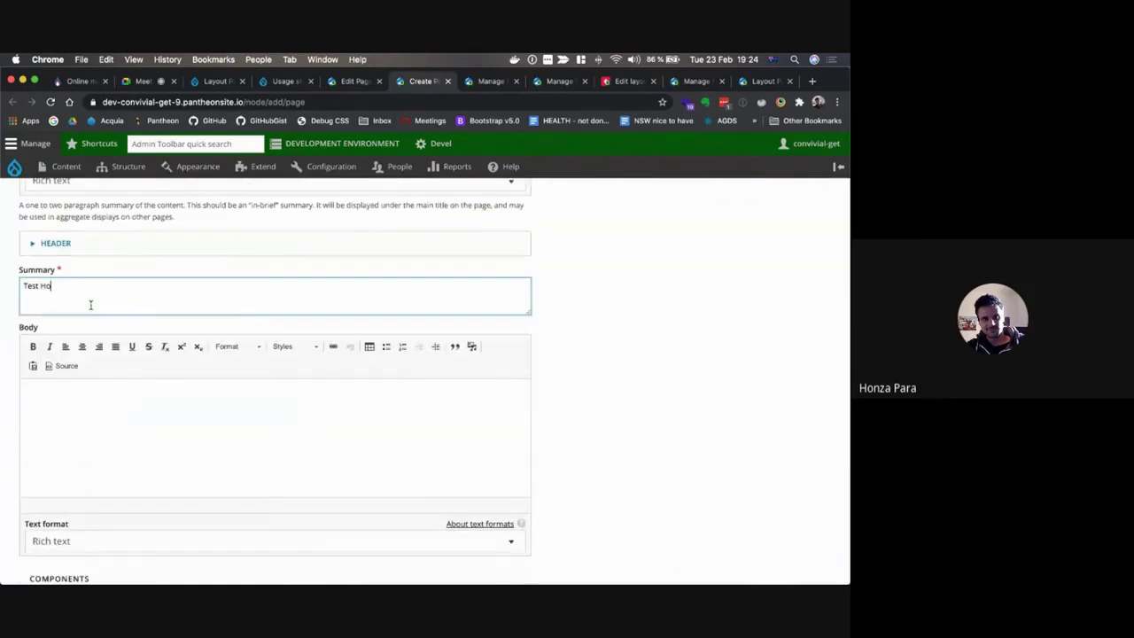
- Add a Layout component to the new page's Components field and choose the Two columns (6|6) layout
scroll(90, 305, "down", 5)
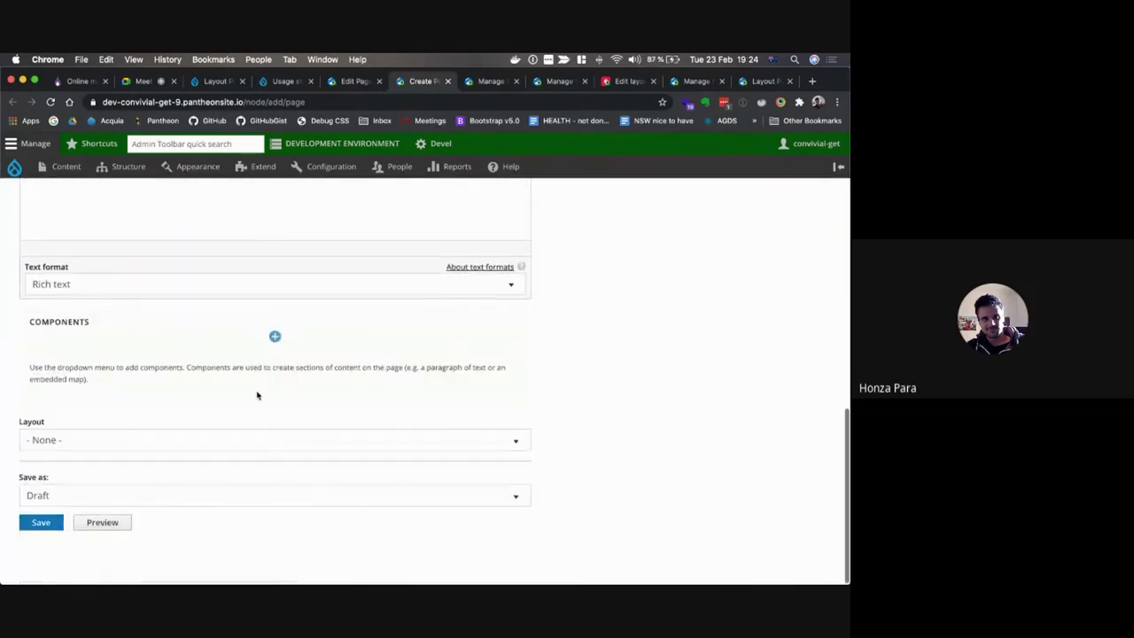
left_click(275, 337)
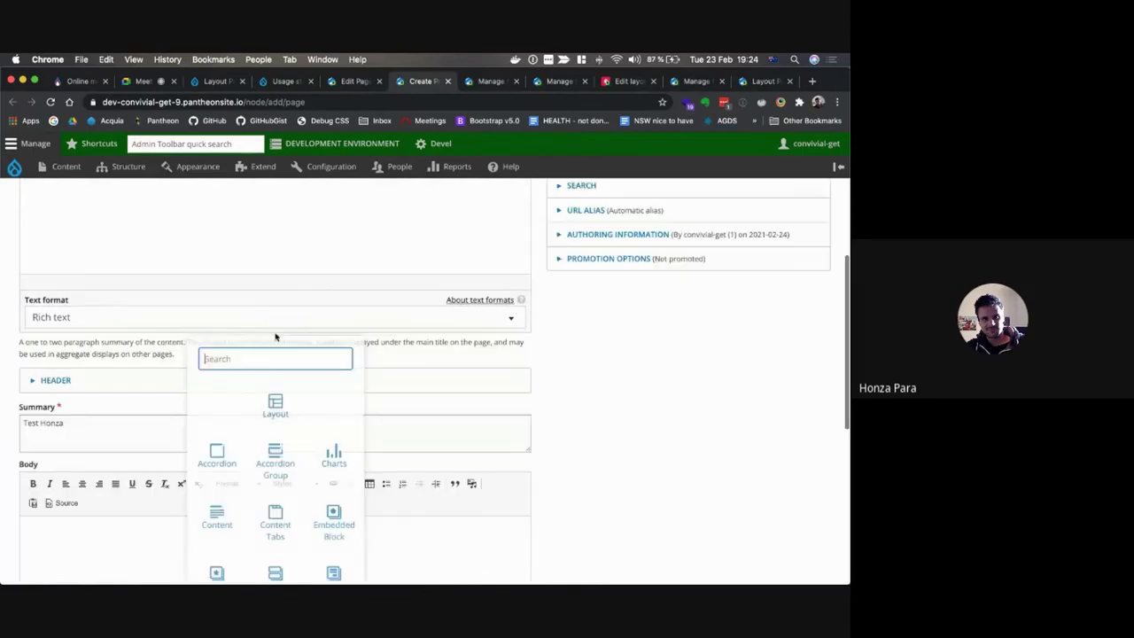
left_click(277, 403)
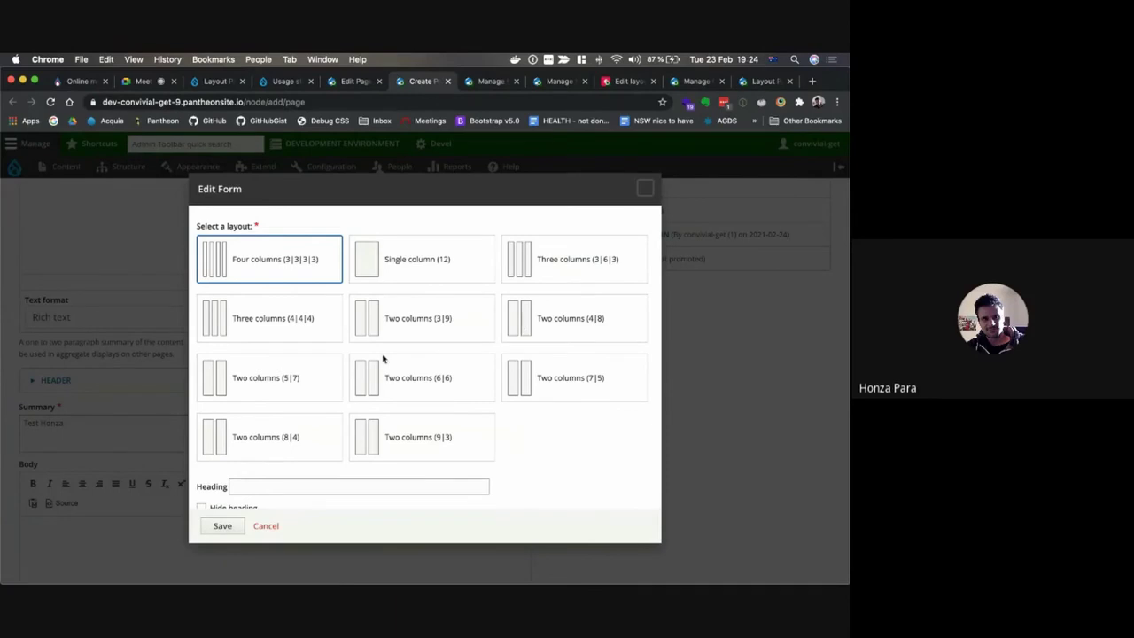
scroll(374, 381, "down", 1)
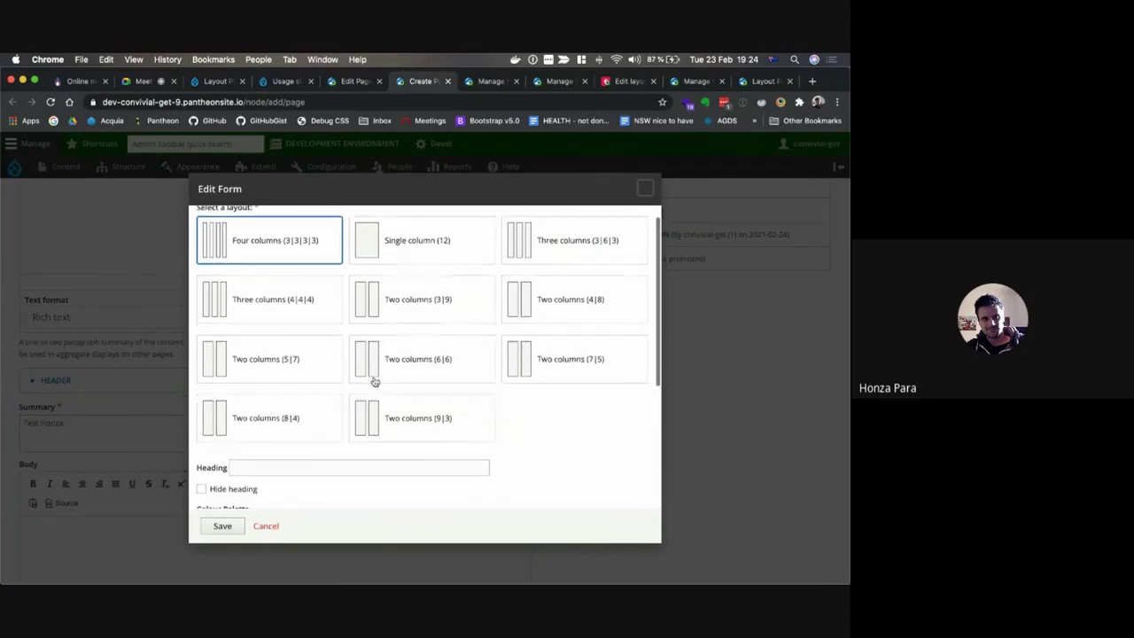
left_click(404, 361)
- Examine the layout's heading, colour palette, layout styles and modifier options, keeping Two columns (6|6) selected
scroll(428, 468, "down", 3)
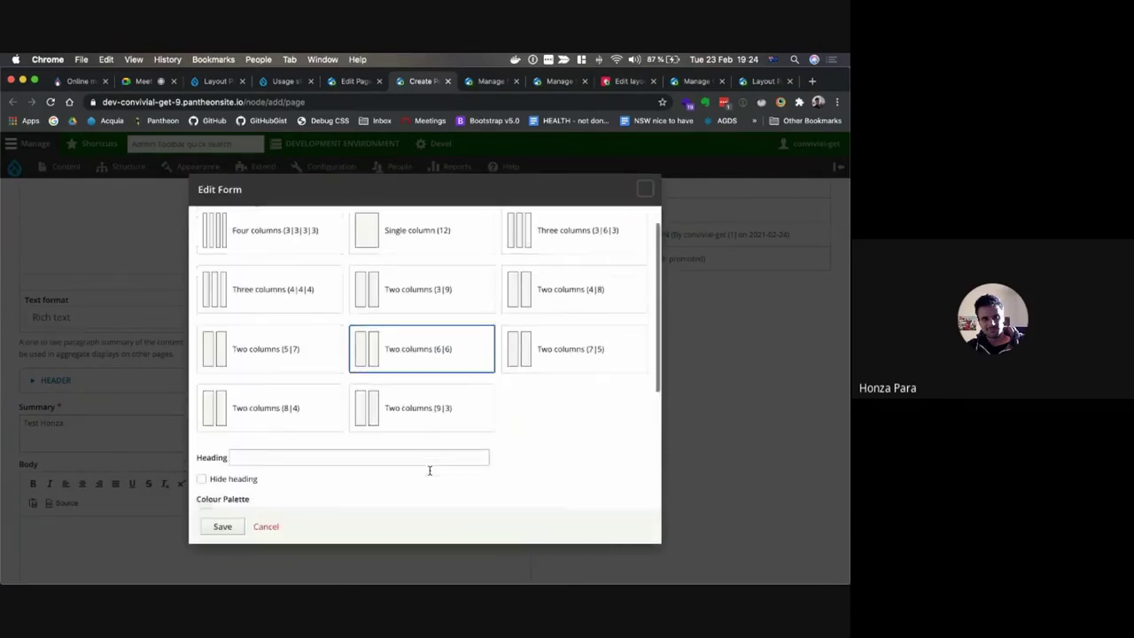
left_click(301, 353)
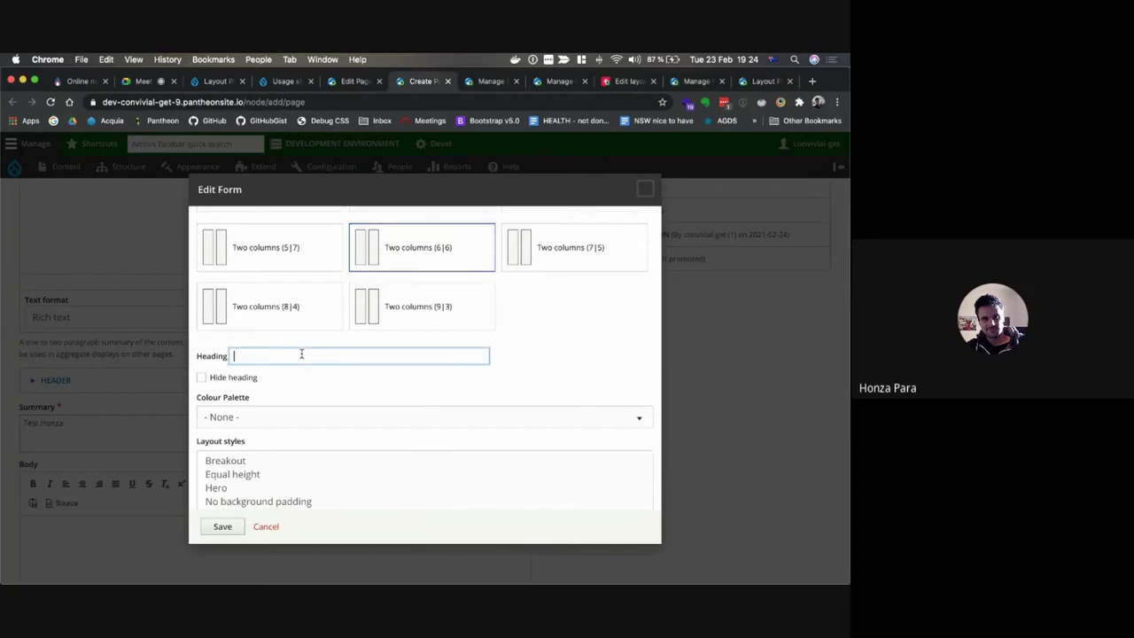
scroll(301, 353, "down", 1)
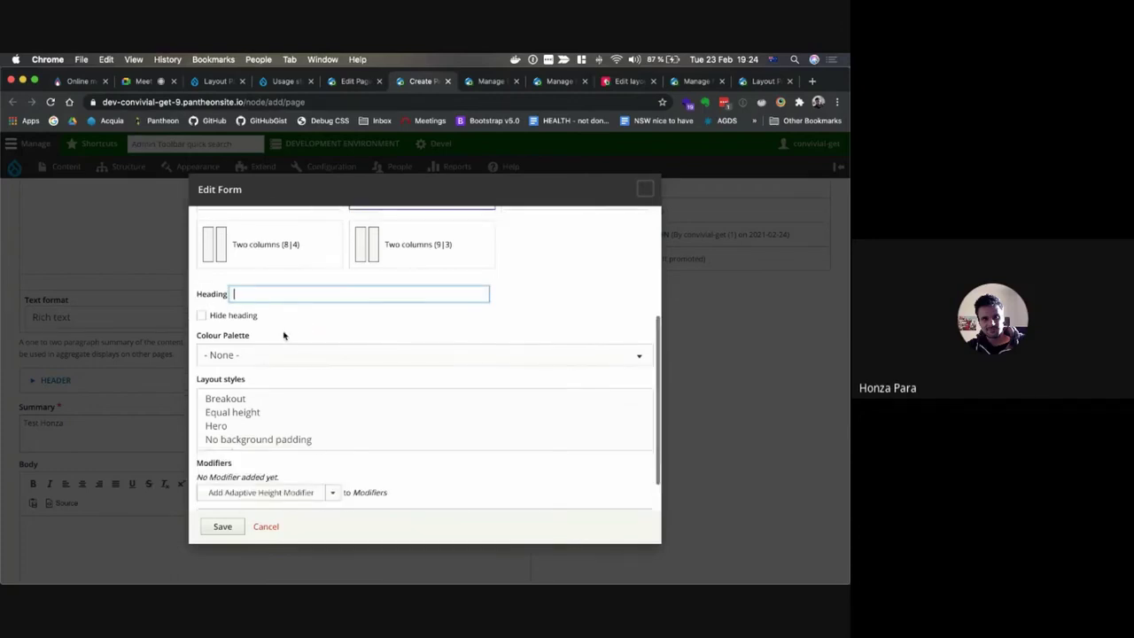
scroll(309, 370, "up", 2)
left_click(426, 264)
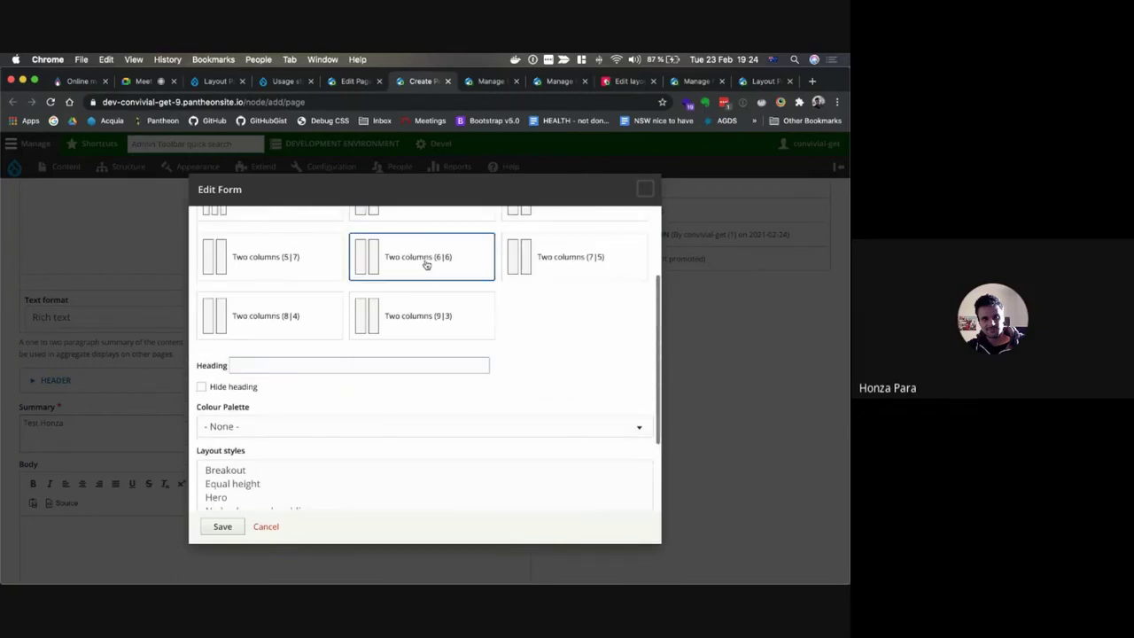
- Save the two-column layout and start a new Content component in its left column
left_click(223, 527)
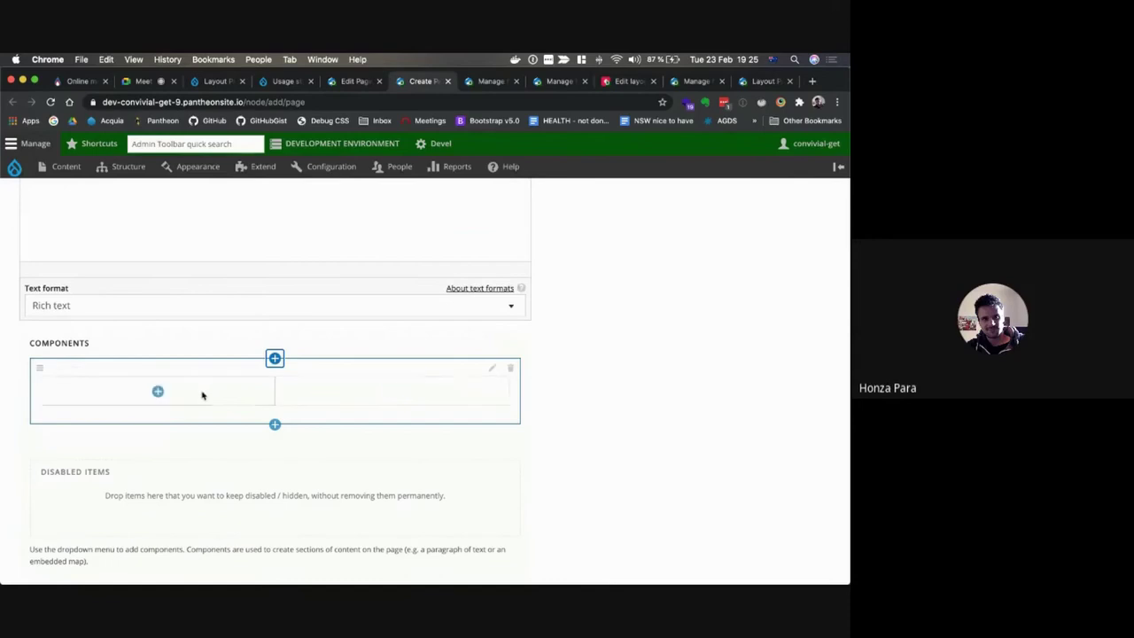
left_click(158, 392)
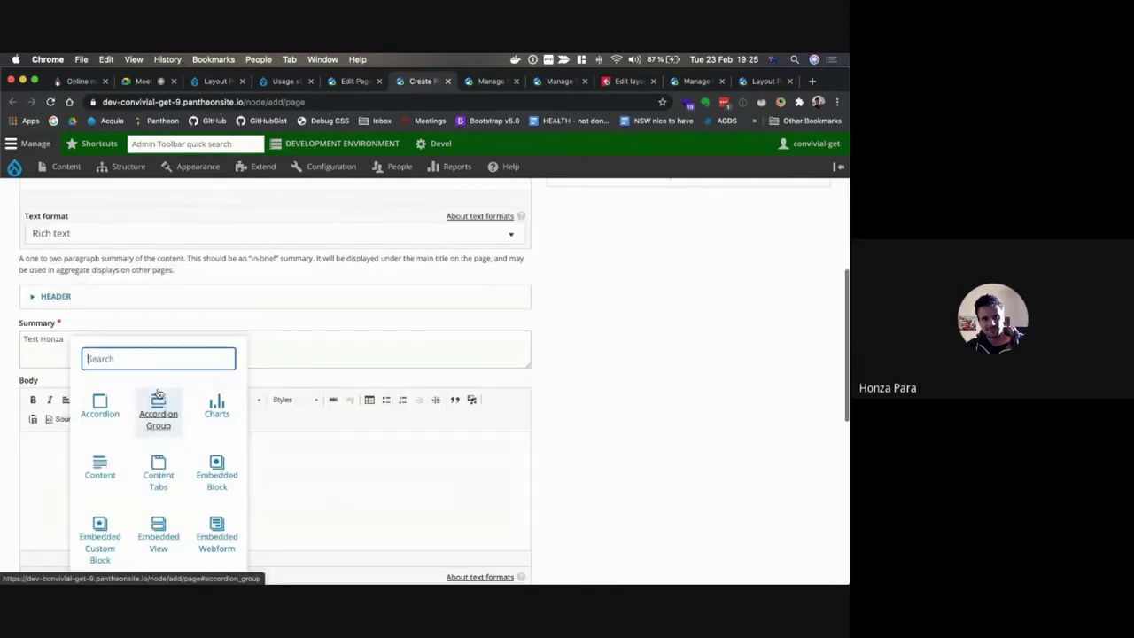
left_click(106, 473)
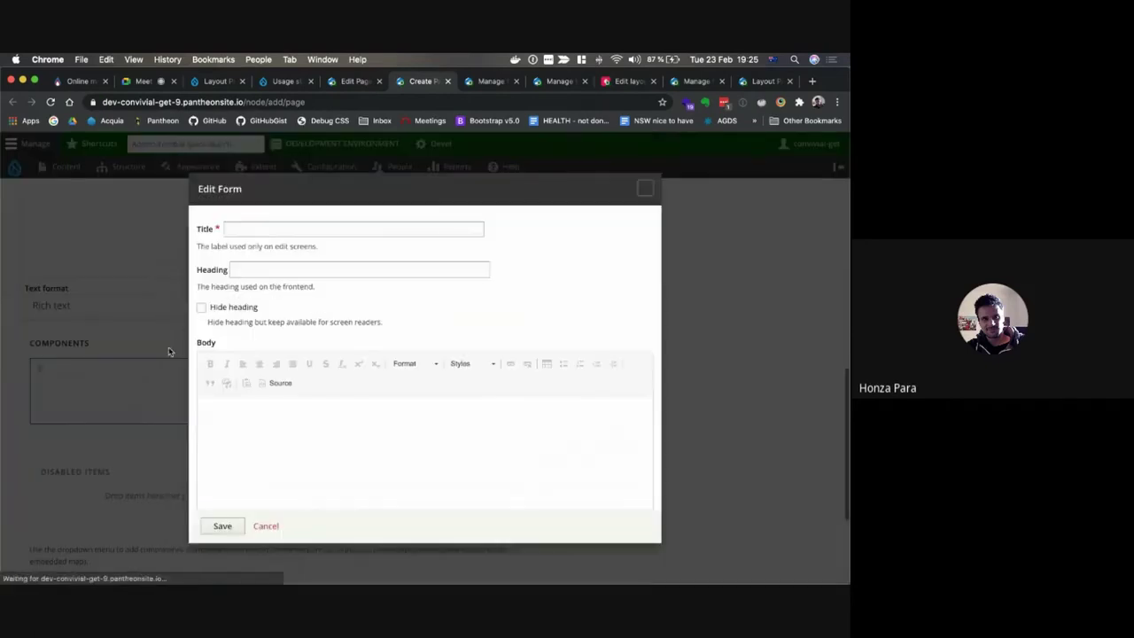
- Set the component's title and heading to "Content left" and save it
left_click(263, 227)
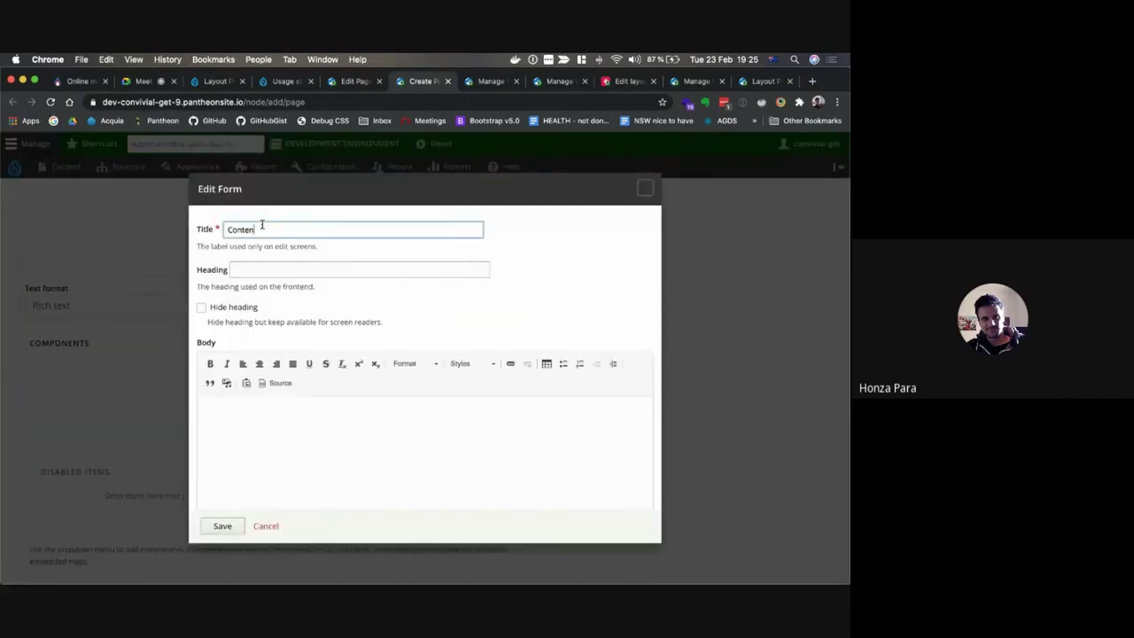
type("Content b")
key("super+a")
key("super+c")
left_click(248, 266)
key("super+v")
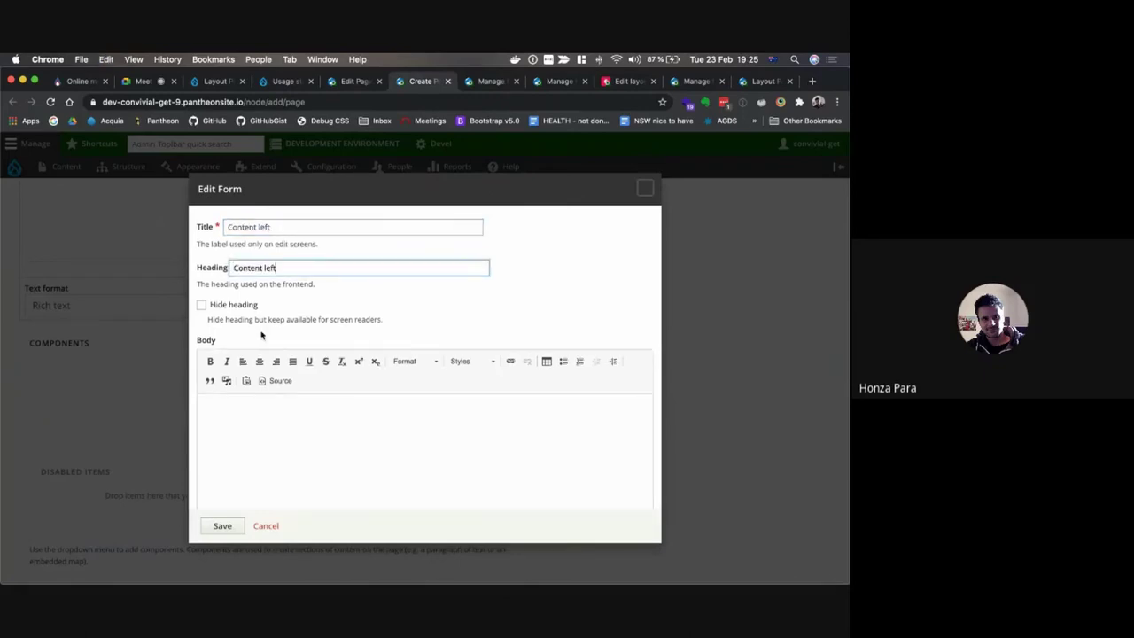
scroll(262, 335, "down", 10)
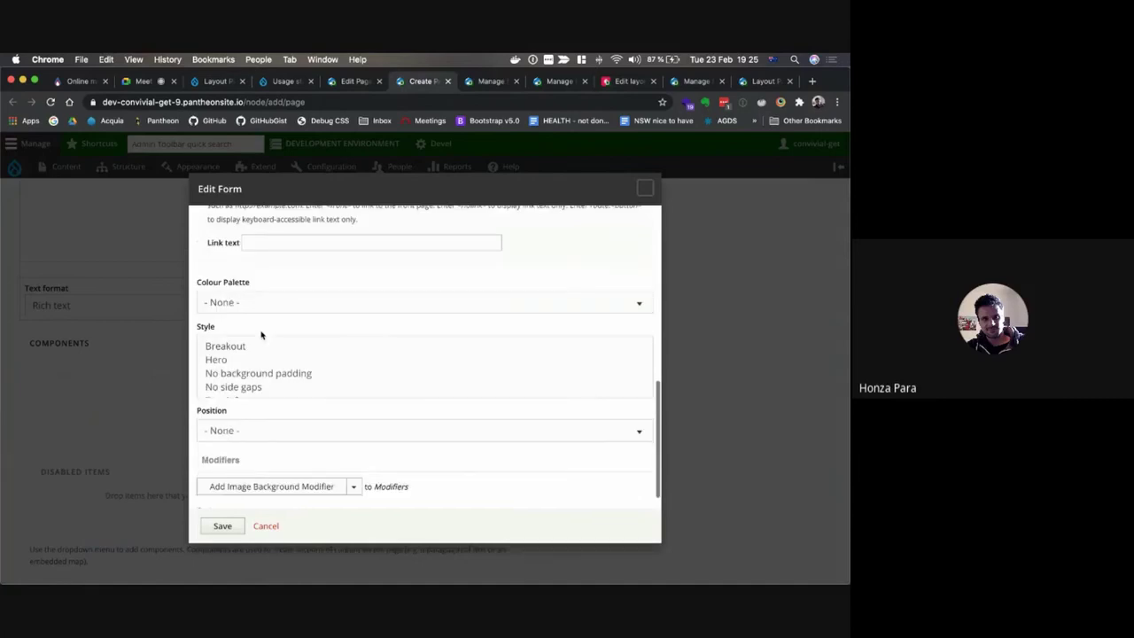
left_click(222, 529)
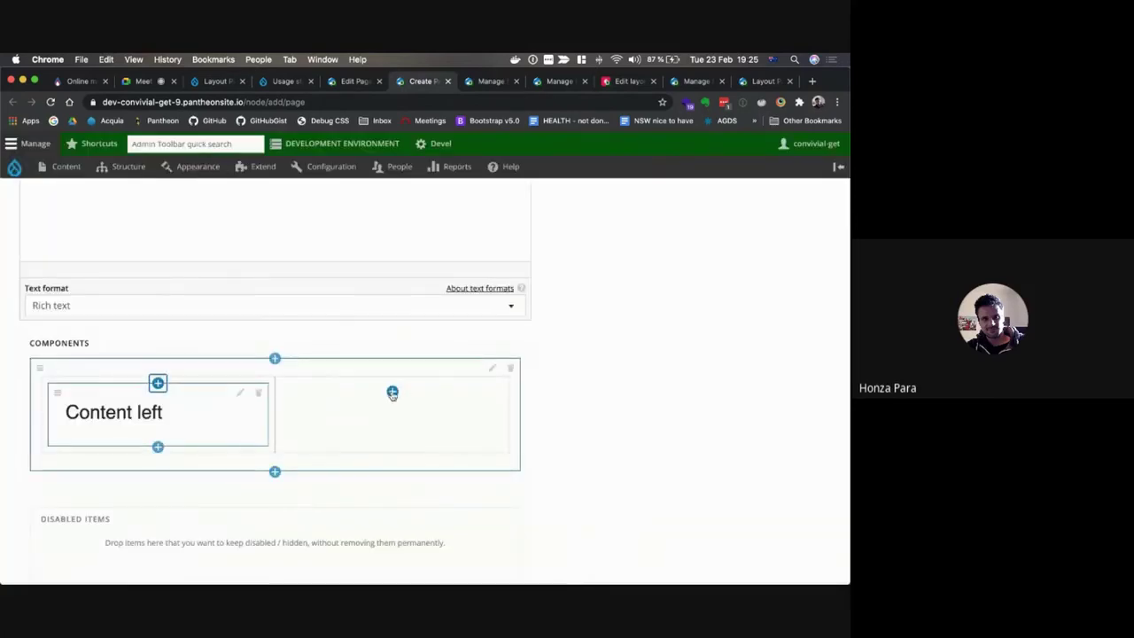
- Edit the "Content left" component to give it the body text "Left body." and save it
left_click(244, 396)
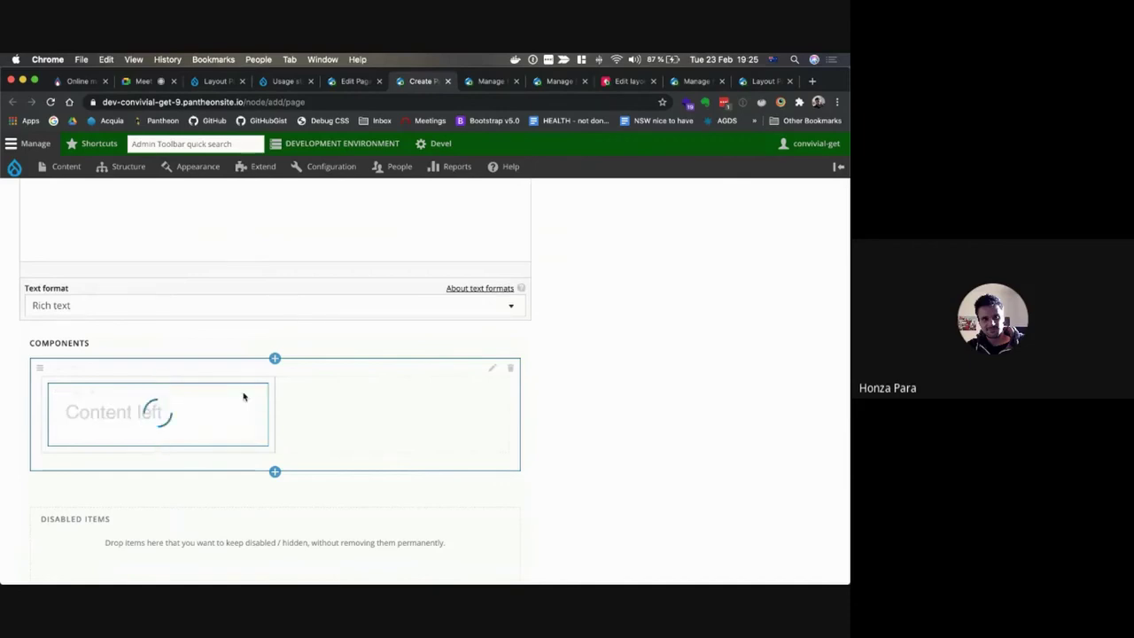
scroll(305, 441, "down", 5)
scroll(305, 441, "down", 6)
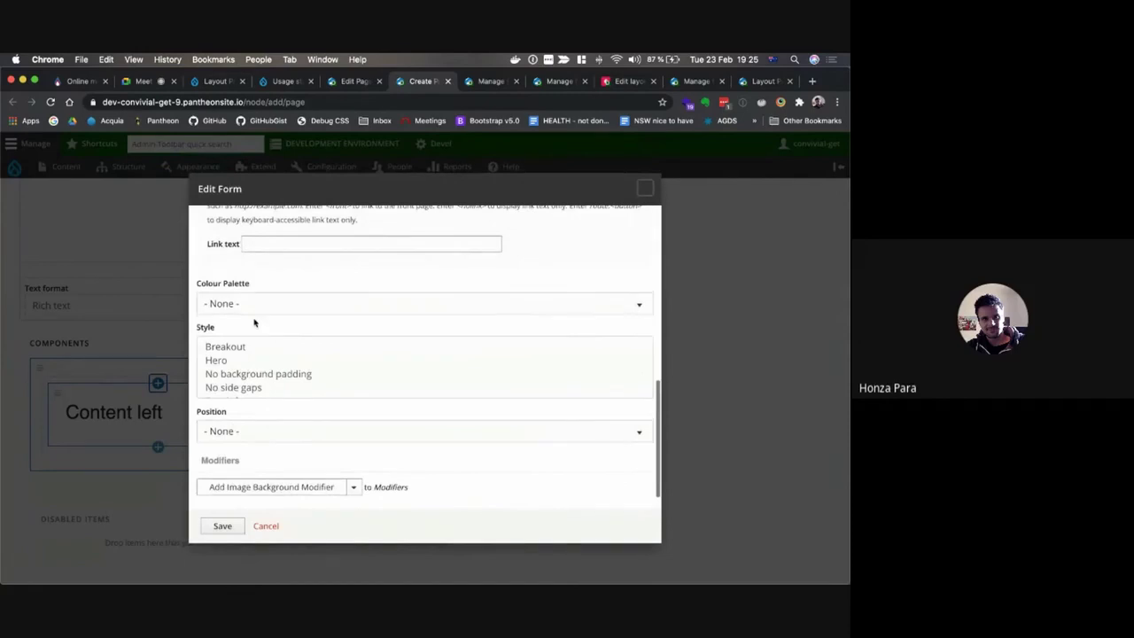
scroll(257, 328, "up", 10)
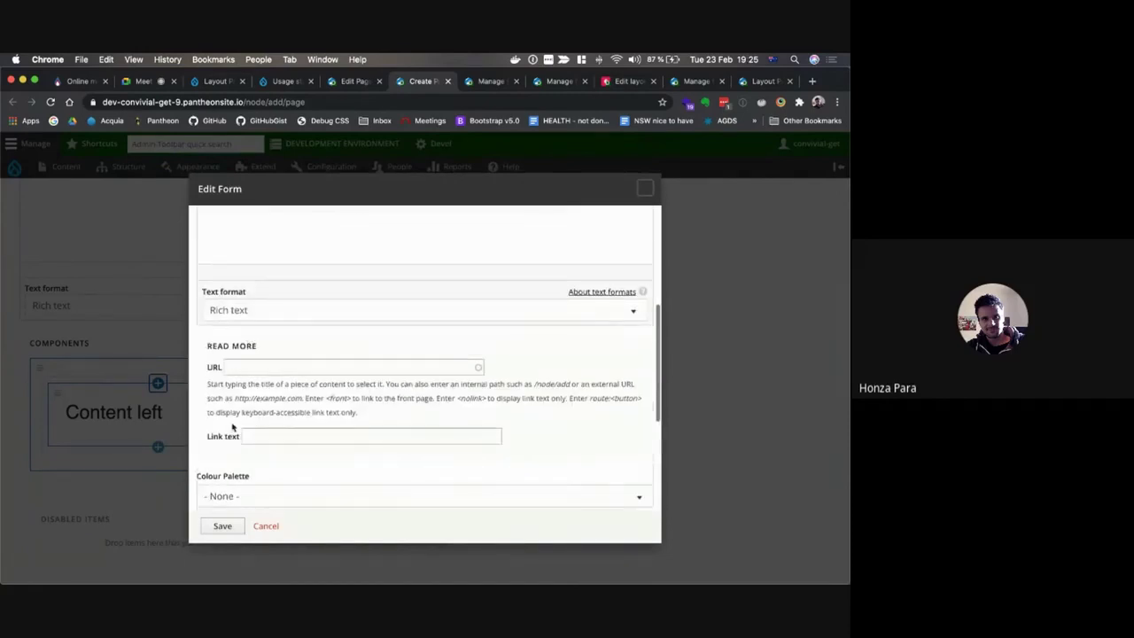
left_click(295, 350)
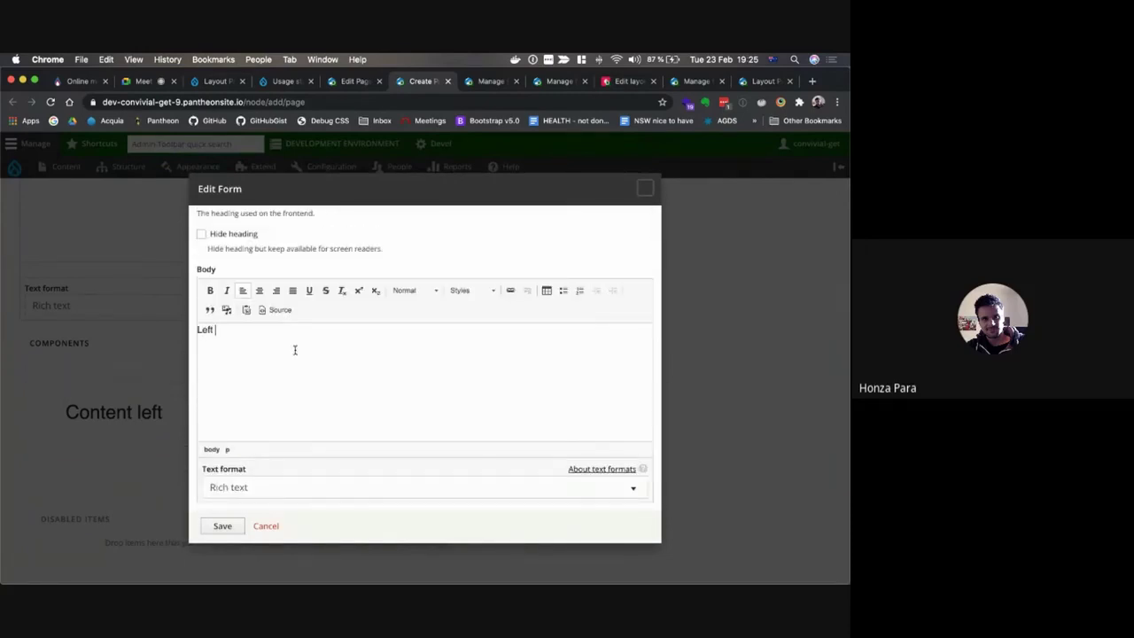
left_click(222, 526)
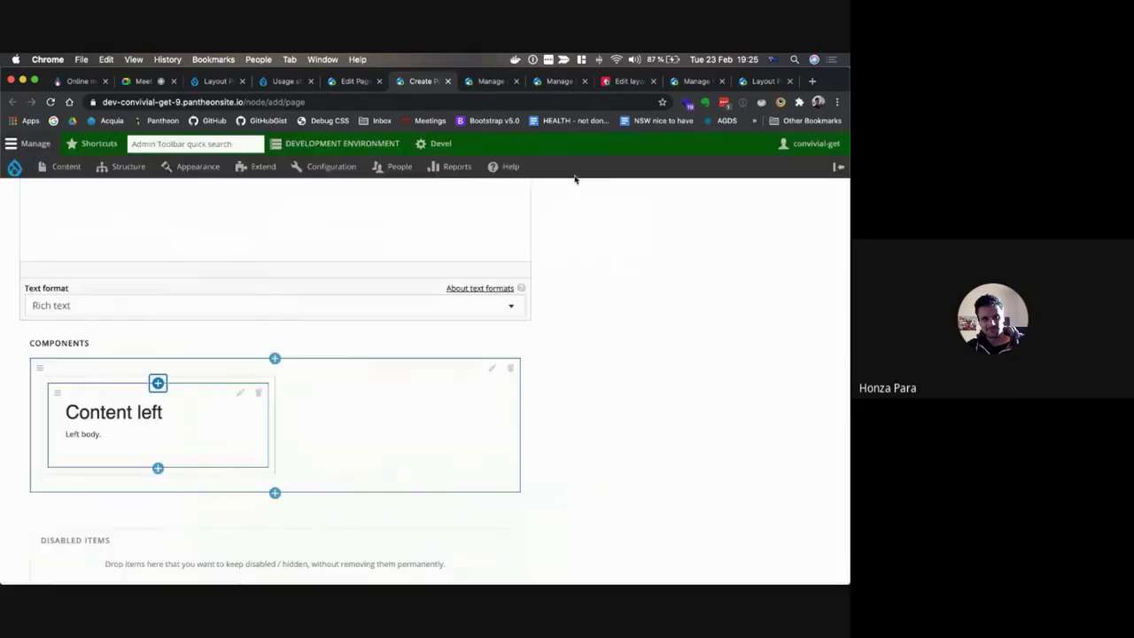
- Add a Node List component to the layout's right column and title it "Articles"
left_click(393, 393)
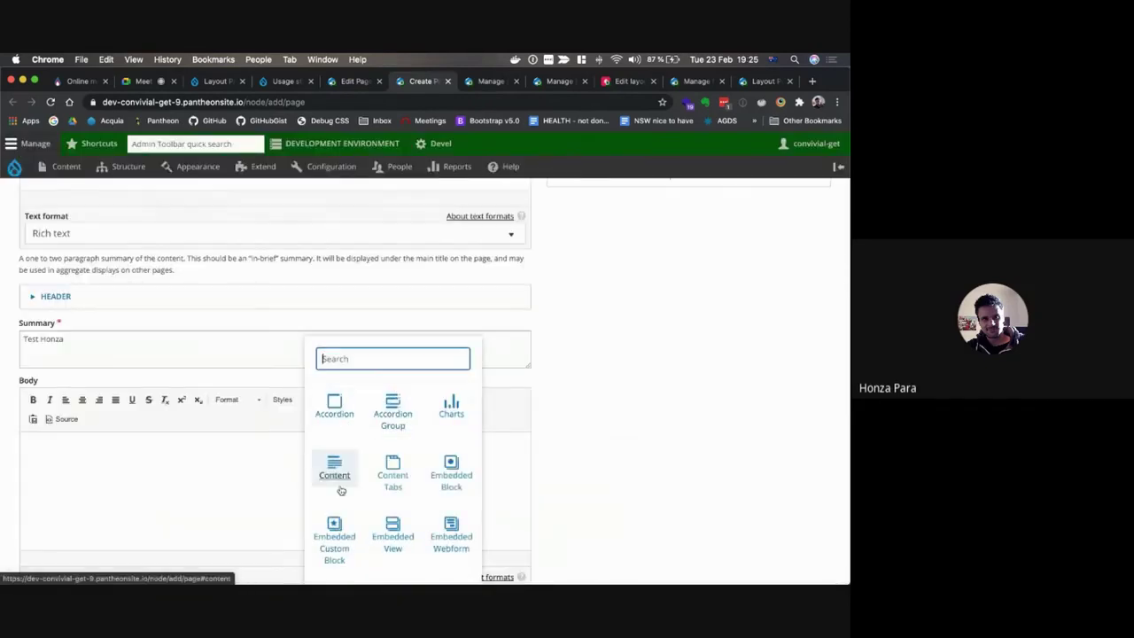
scroll(437, 462, "down", 5)
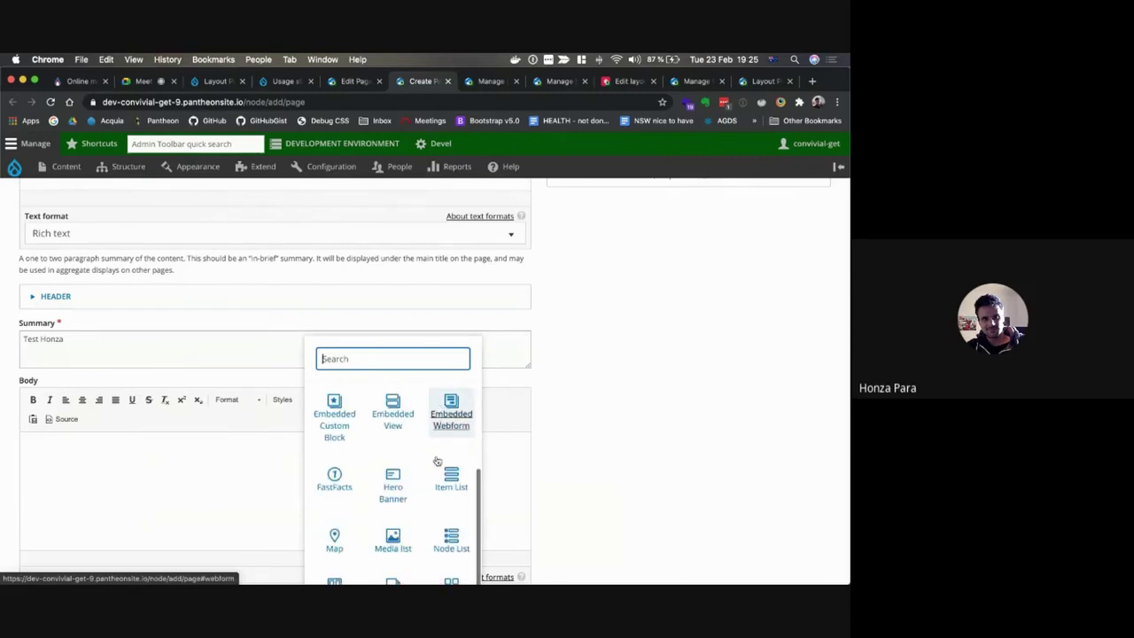
left_click(391, 480)
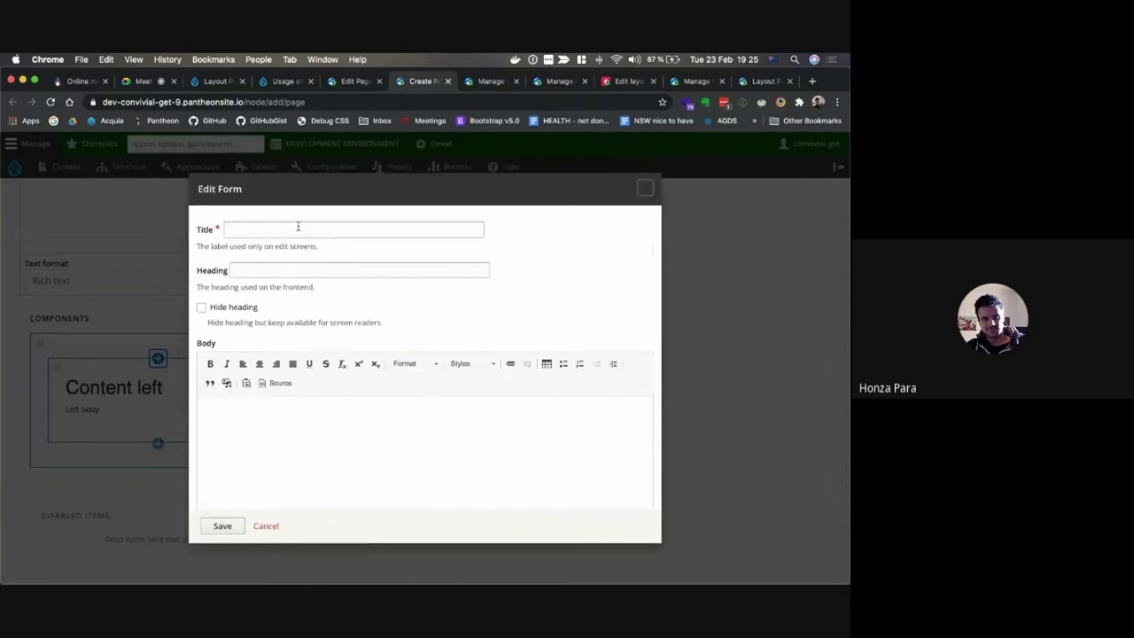
left_click(299, 227)
type("Nod")
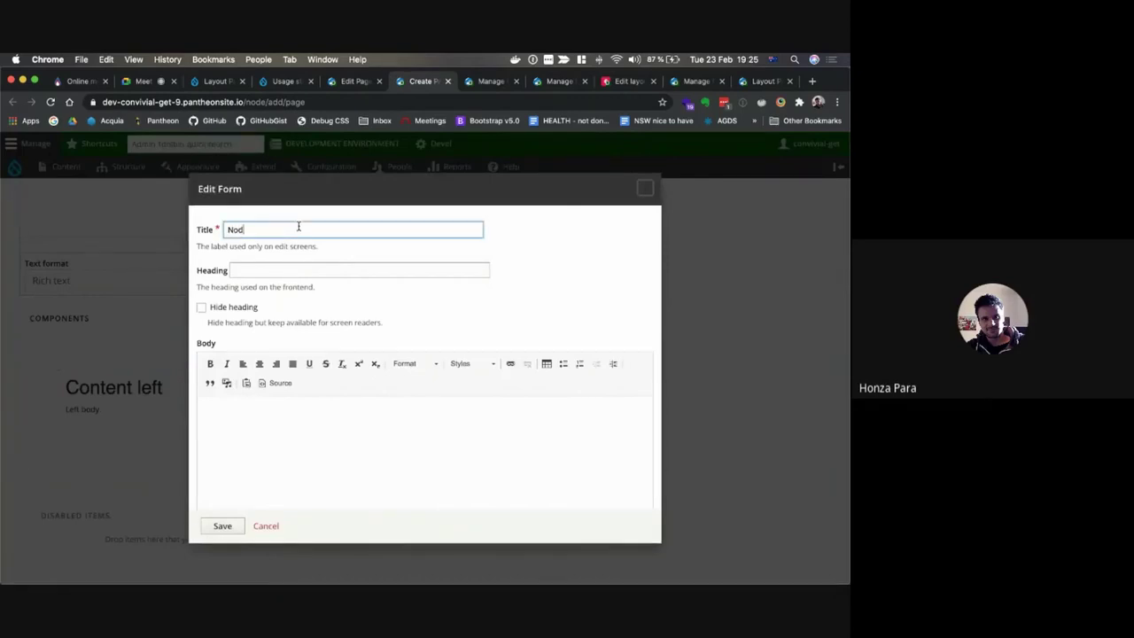
type("es")
key("ctrl+a")
type("A")
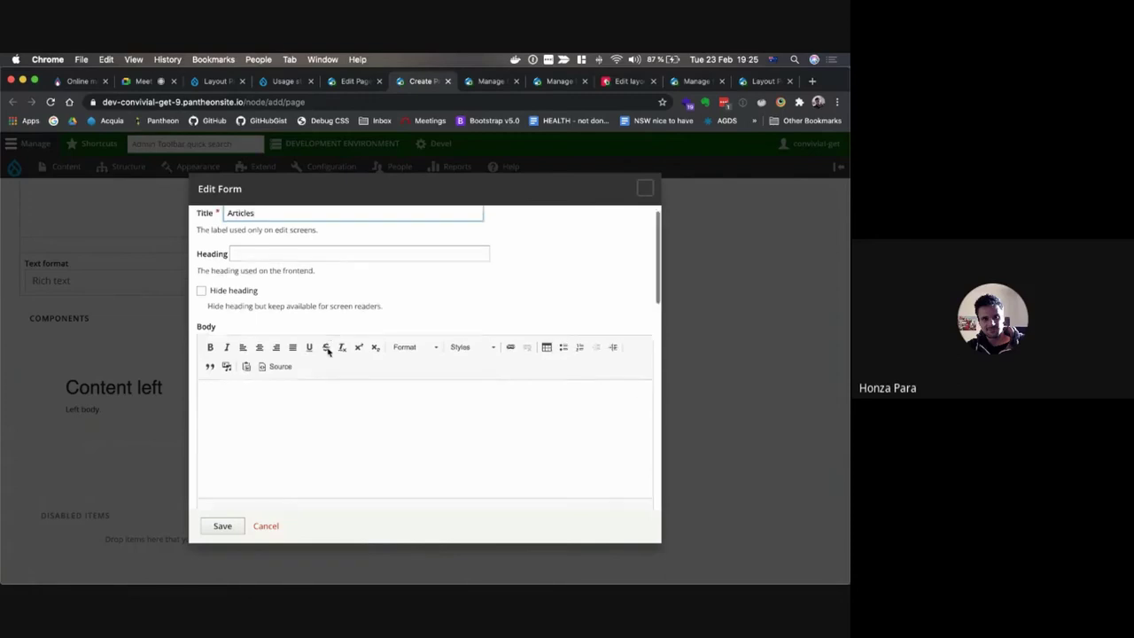
- Reference the Test Article and Test Person nodes in the Node List component
scroll(328, 348, "down", 10)
left_click(293, 300)
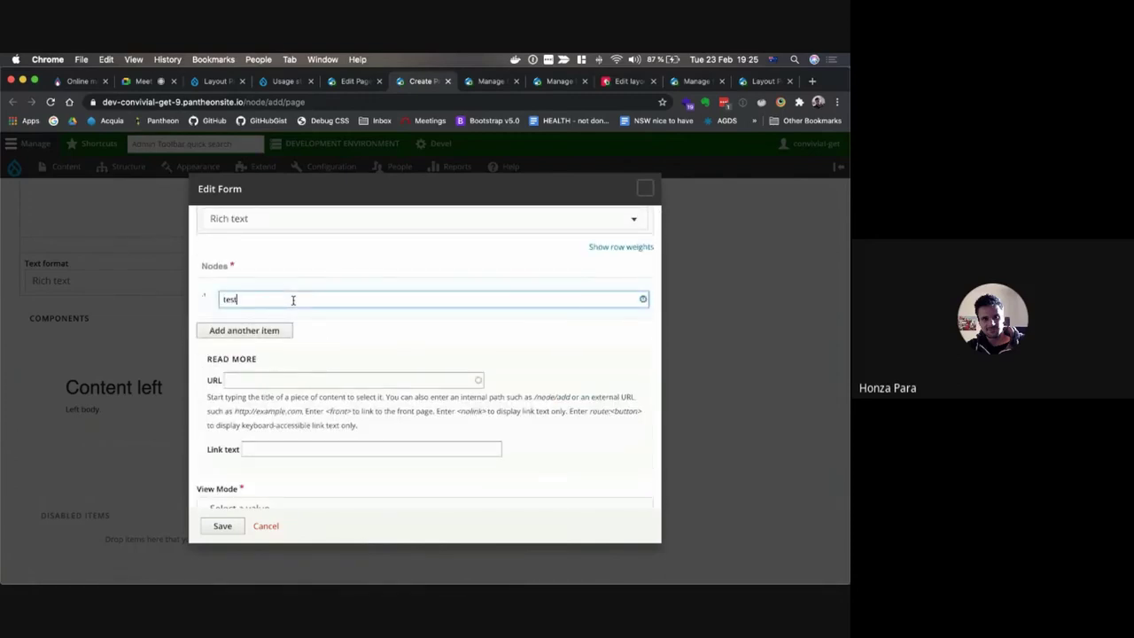
left_click(251, 357)
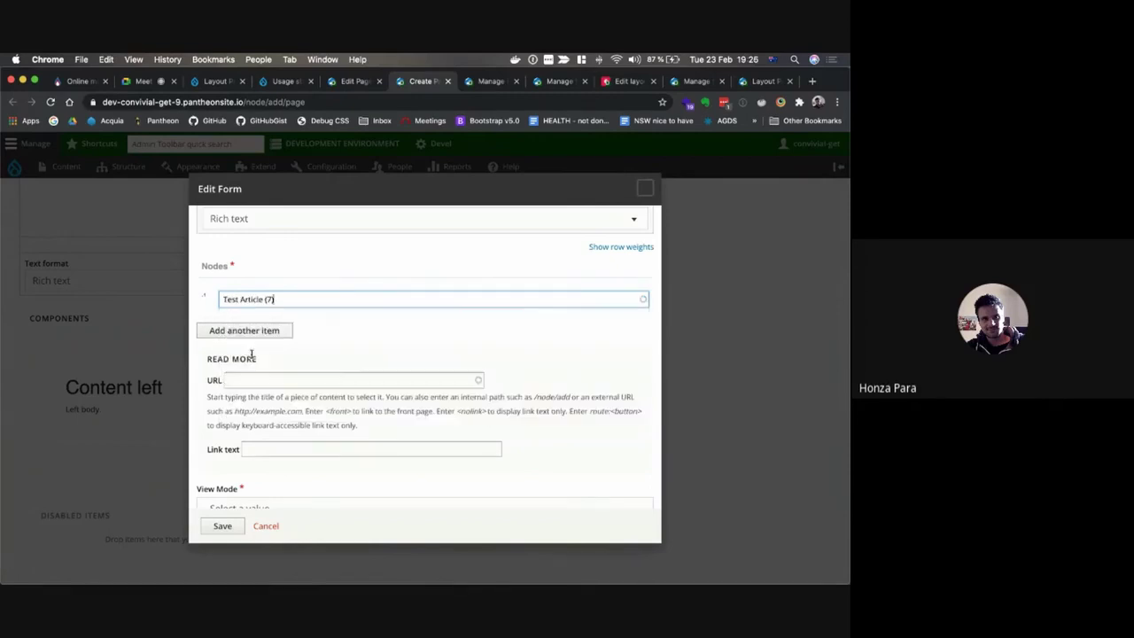
left_click(254, 335)
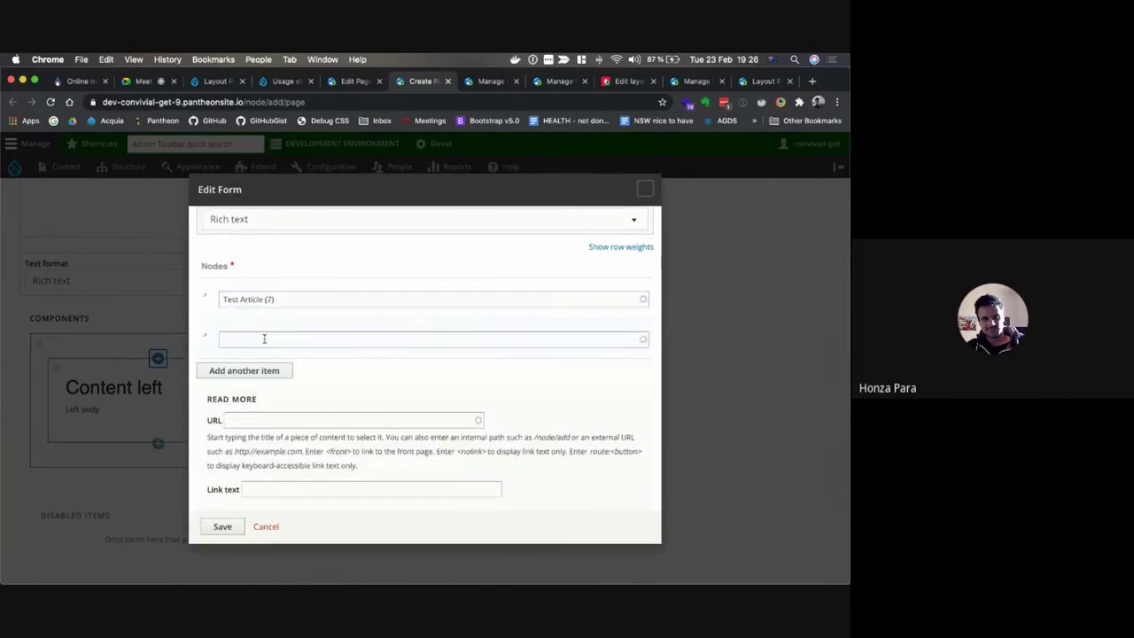
left_click(264, 339)
type("Tes")
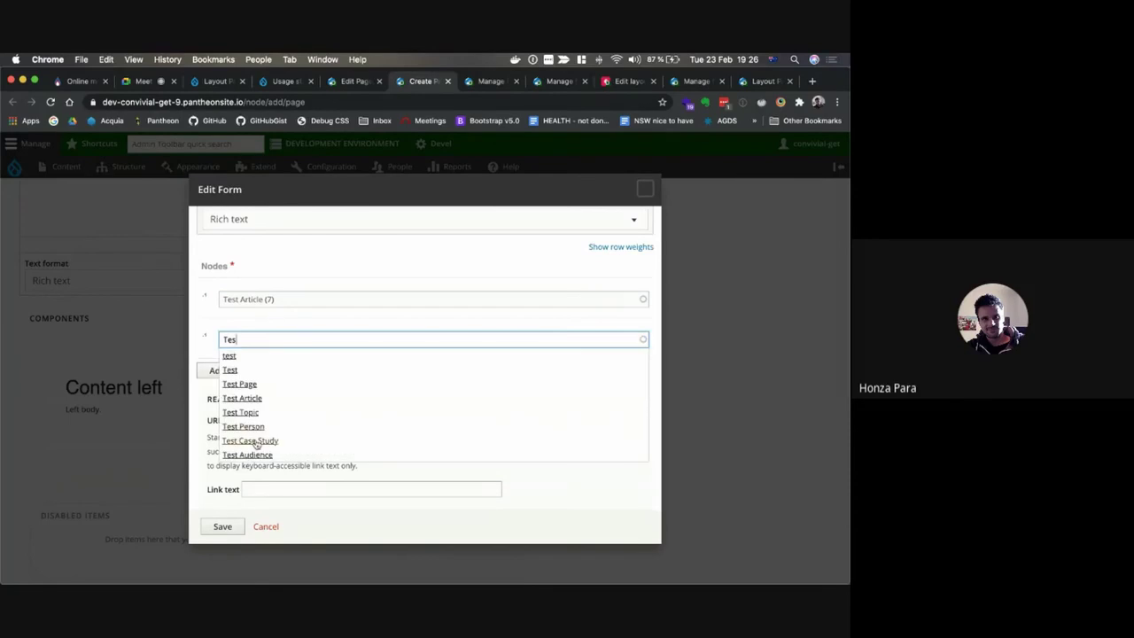
left_click(255, 423)
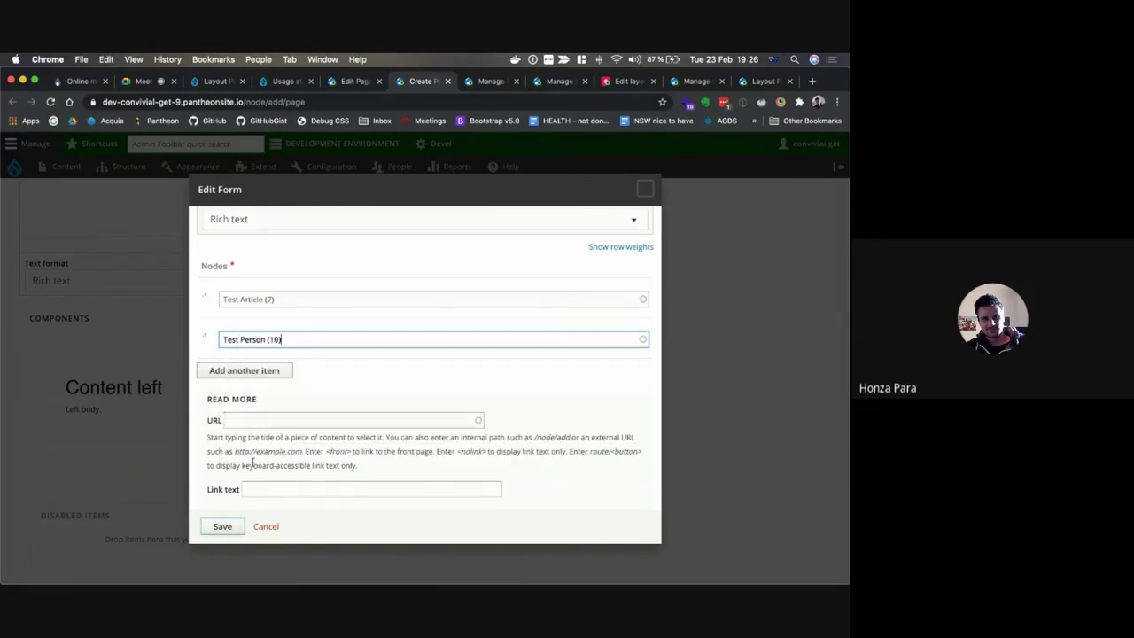
- Set the node list's layout to Full width and its view mode to Basic card, and save the component
scroll(260, 448, "down", 10)
left_click(246, 387)
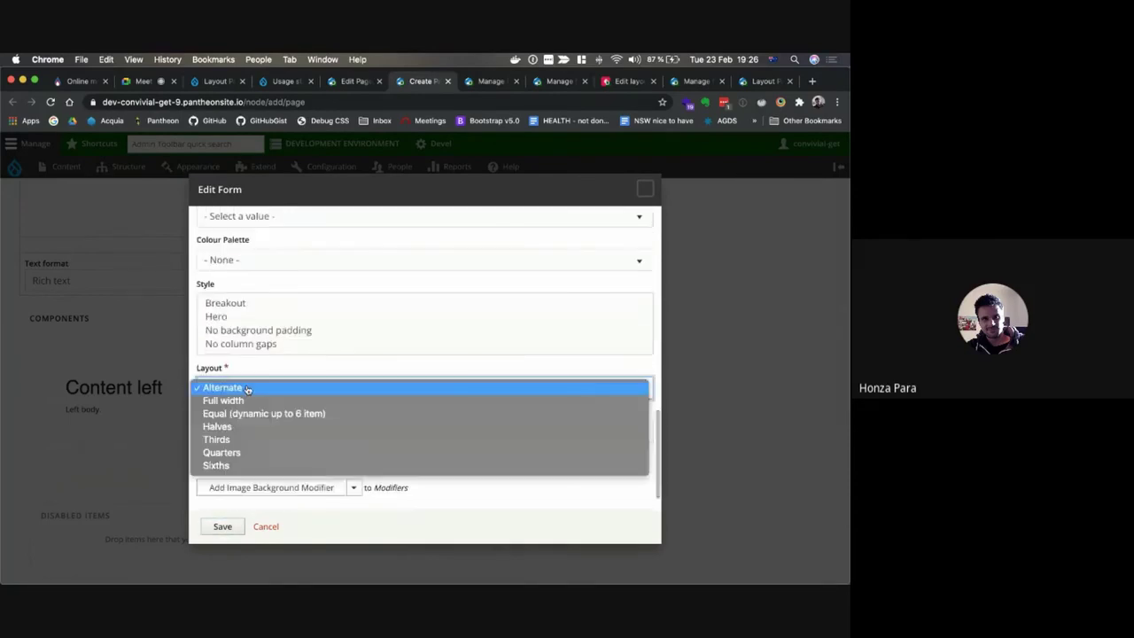
left_click(242, 403)
scroll(301, 330, "up", 5)
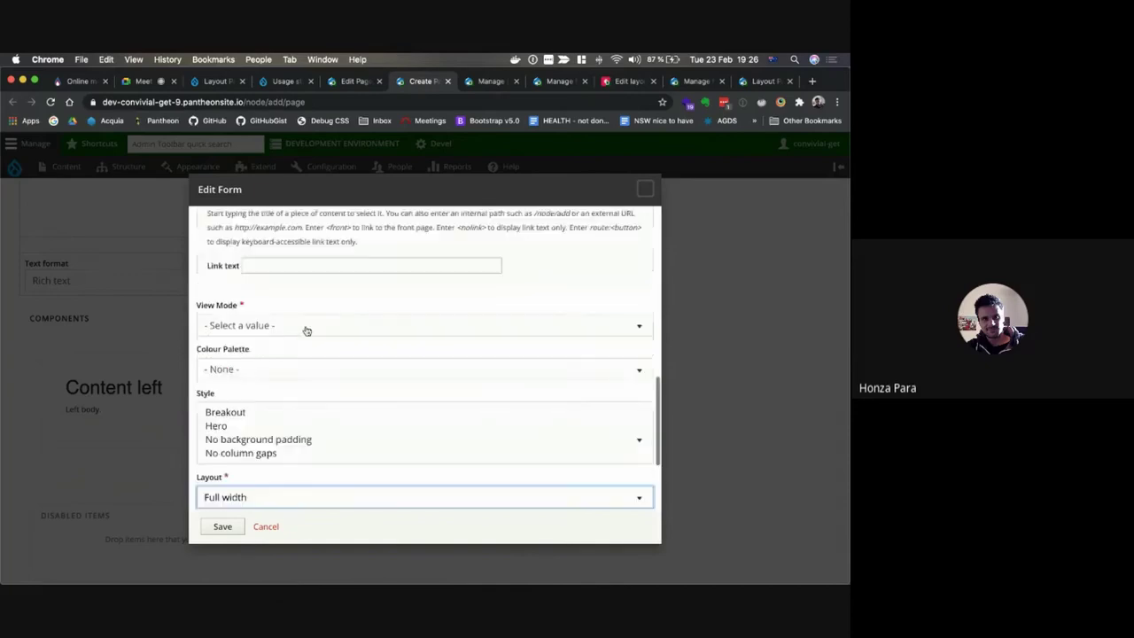
left_click(277, 335)
left_click(278, 346)
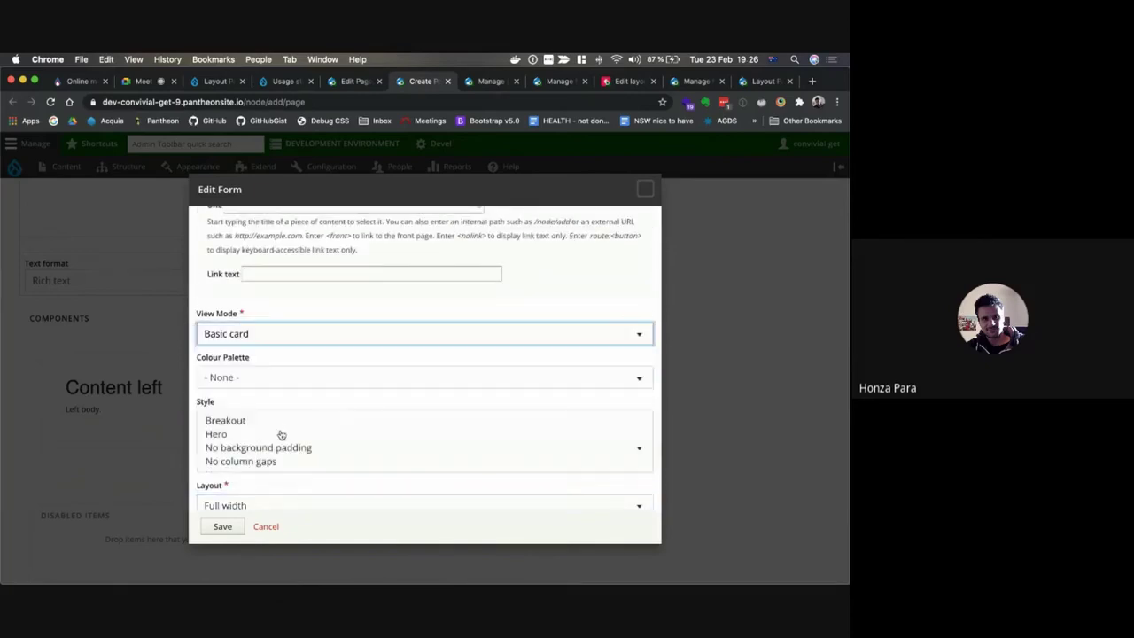
scroll(278, 434, "down", 5)
scroll(275, 484, "down", 3)
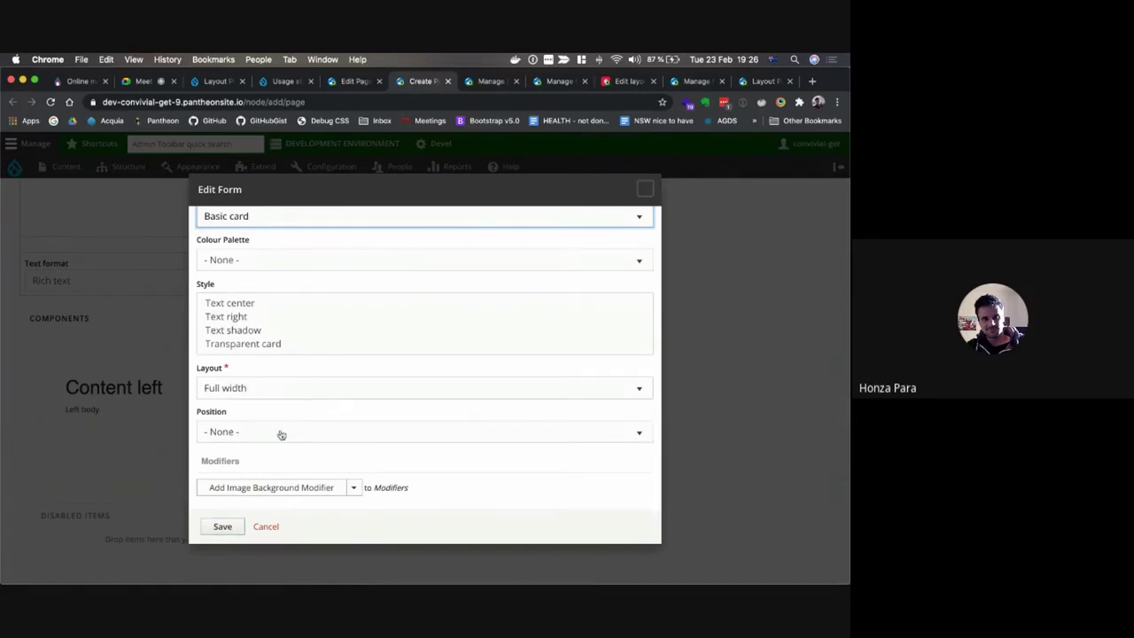
left_click(227, 529)
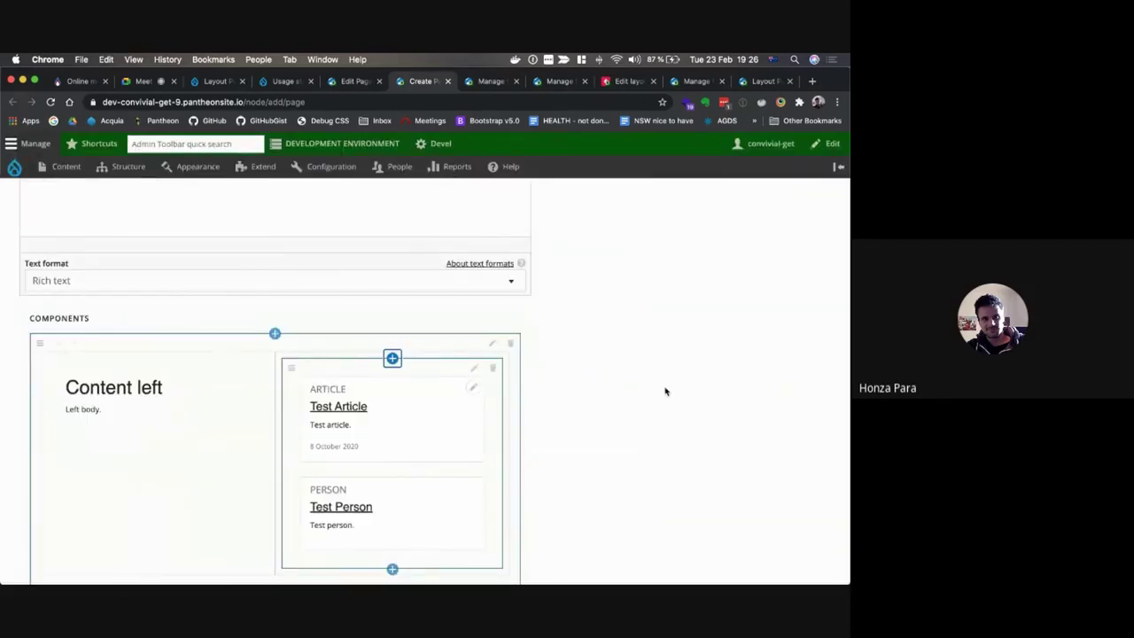
- Set the page's save state to Published and its layout to Page: Landing, and save the page
scroll(666, 390, "down", 2)
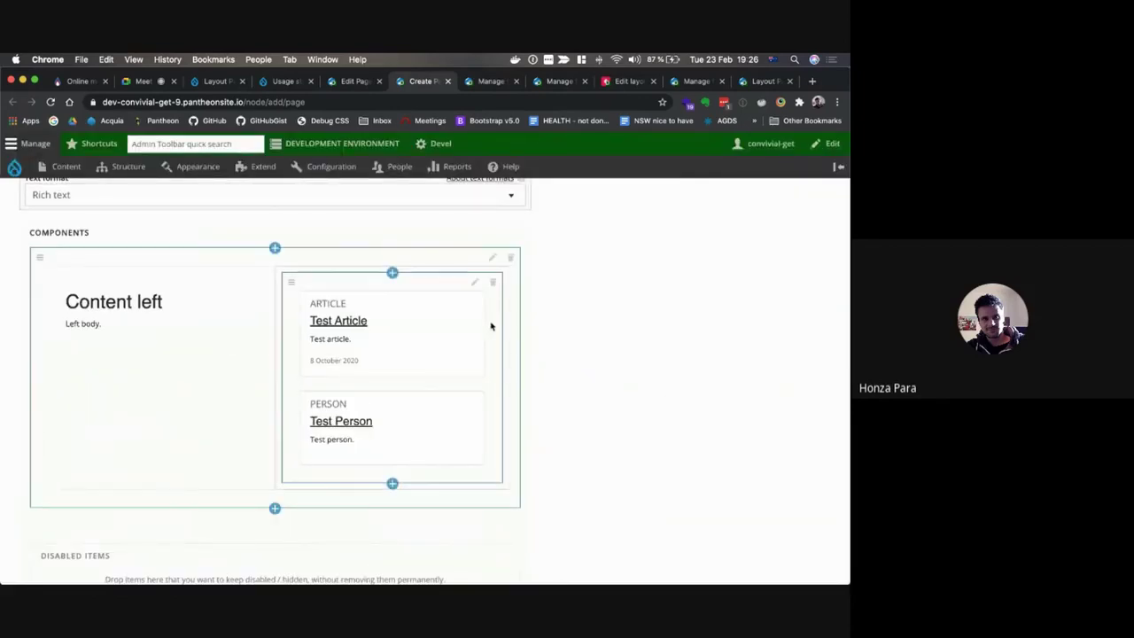
scroll(605, 311, "down", 1)
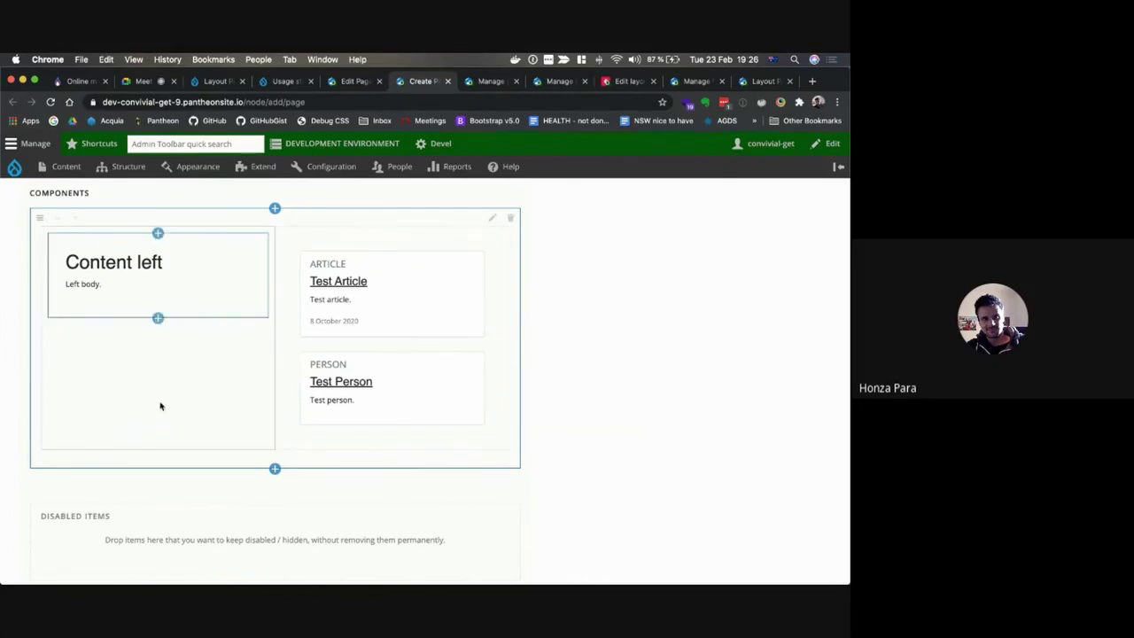
scroll(384, 390, "down", 5)
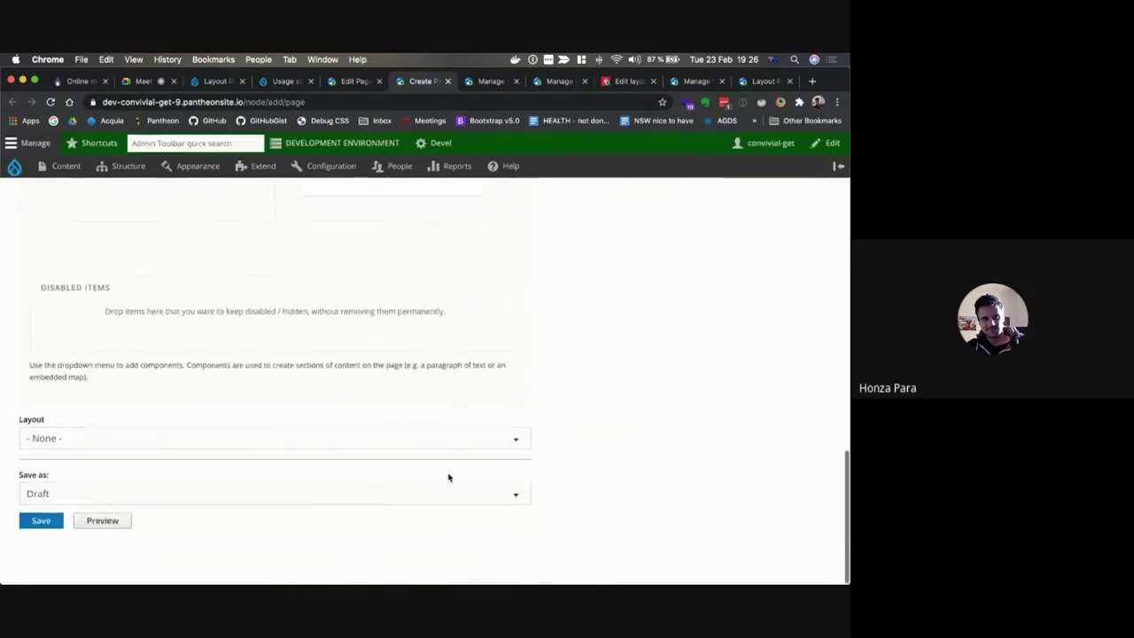
left_click(58, 495)
left_click(56, 519)
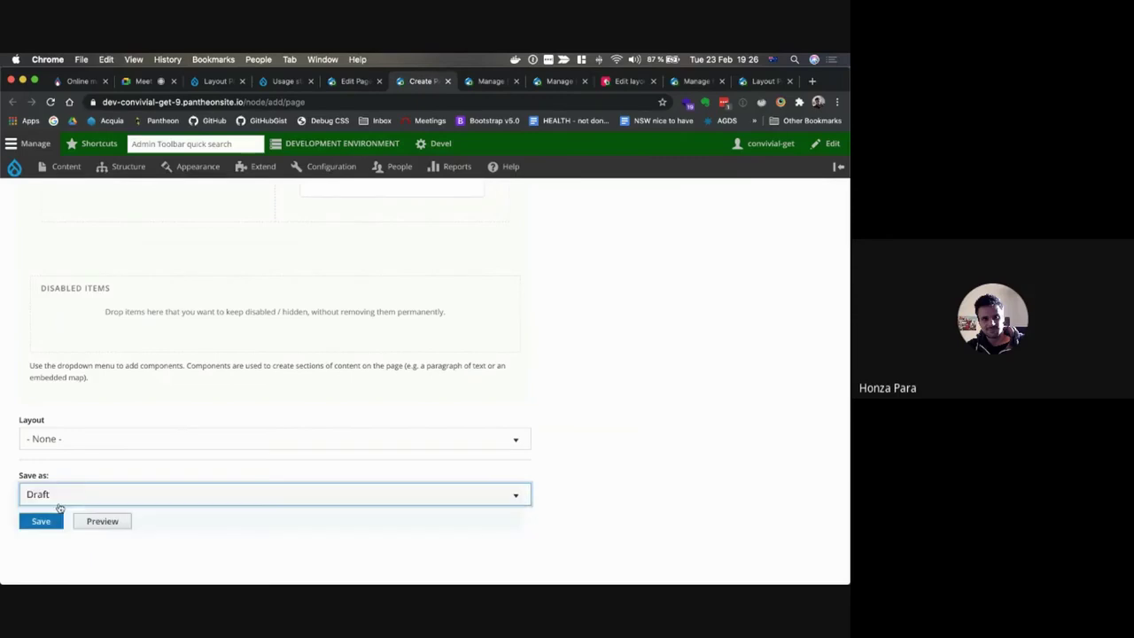
left_click(76, 439)
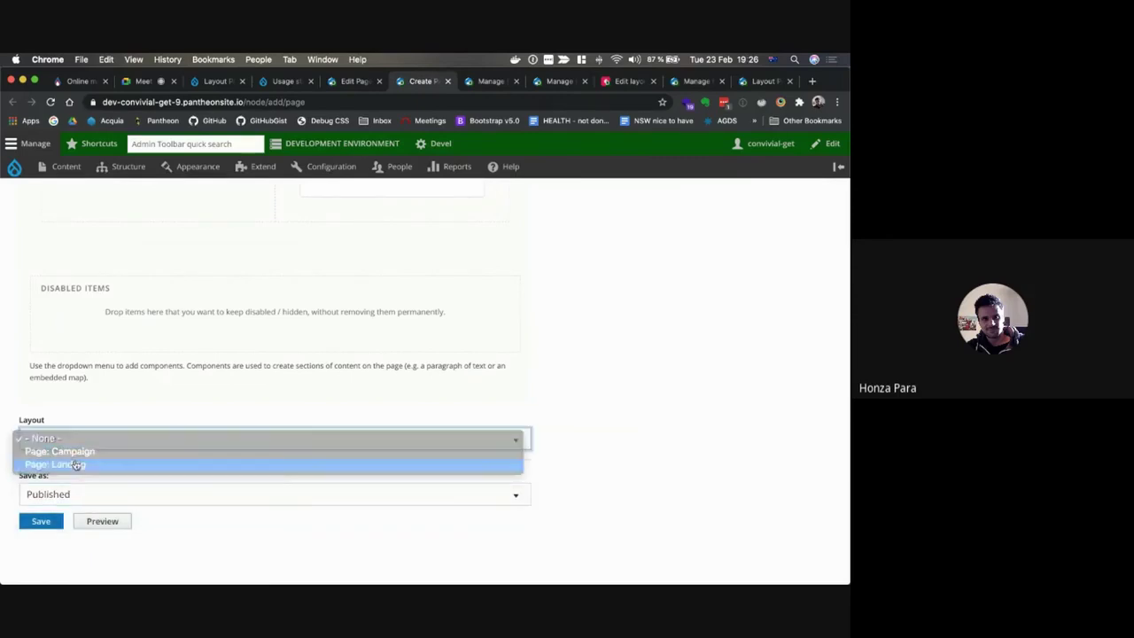
left_click(76, 463)
left_click(38, 523)
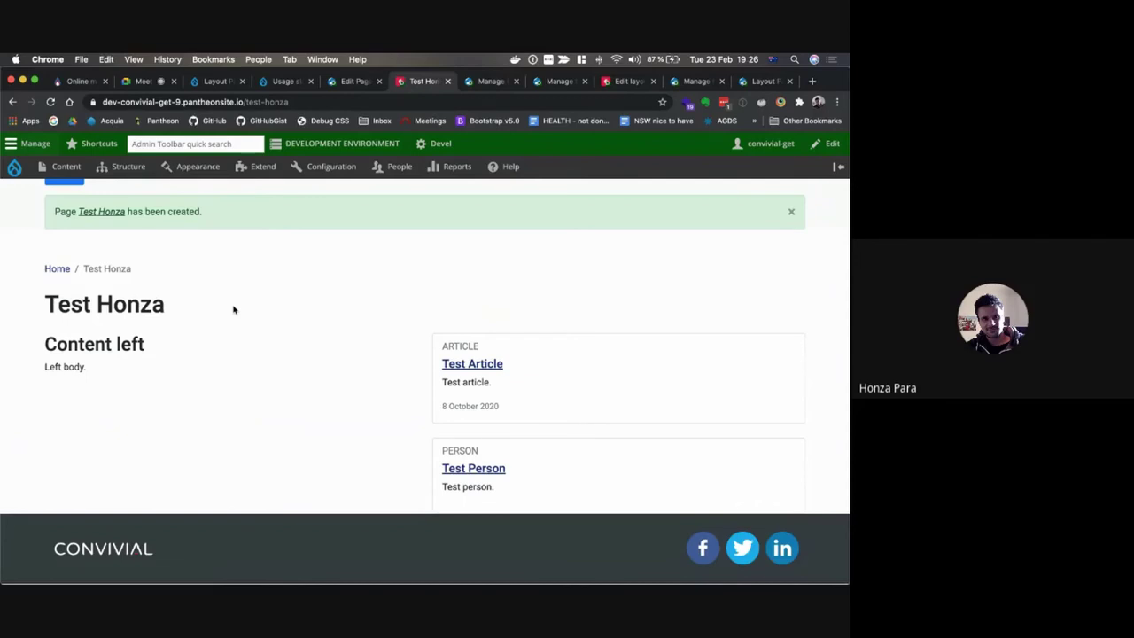
- Open the saved page for editing and examine its content fields, URL alias, components and layout settings
scroll(233, 309, "up", 2)
left_click(100, 240)
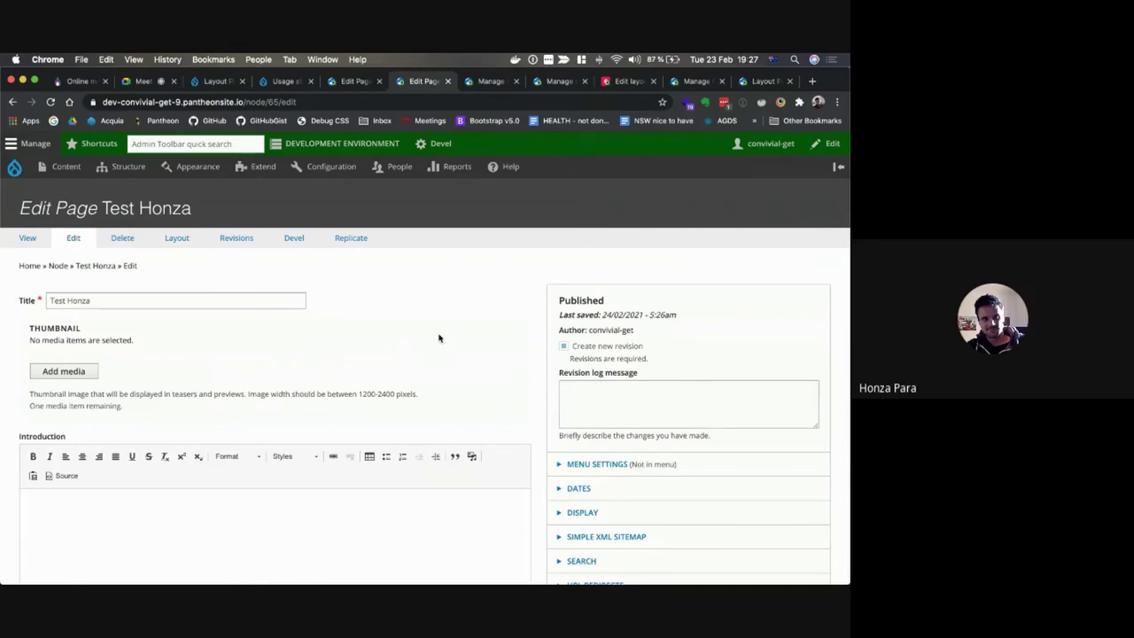
scroll(420, 340, "down", 5)
scroll(438, 338, "up", 1)
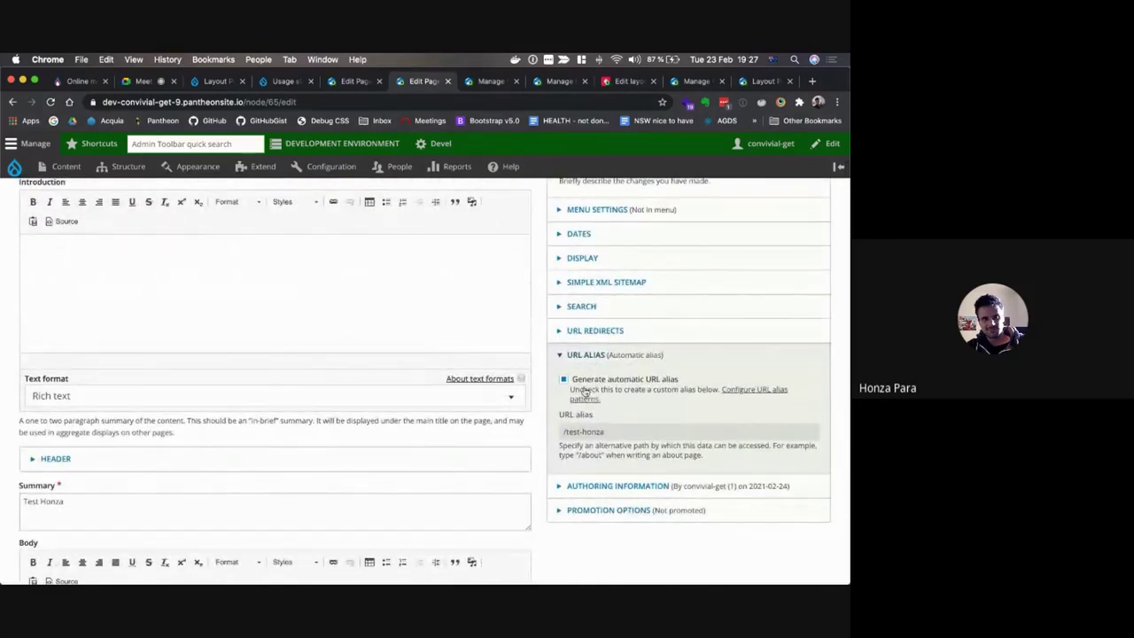
left_click(327, 285)
scroll(297, 408, "down", 6)
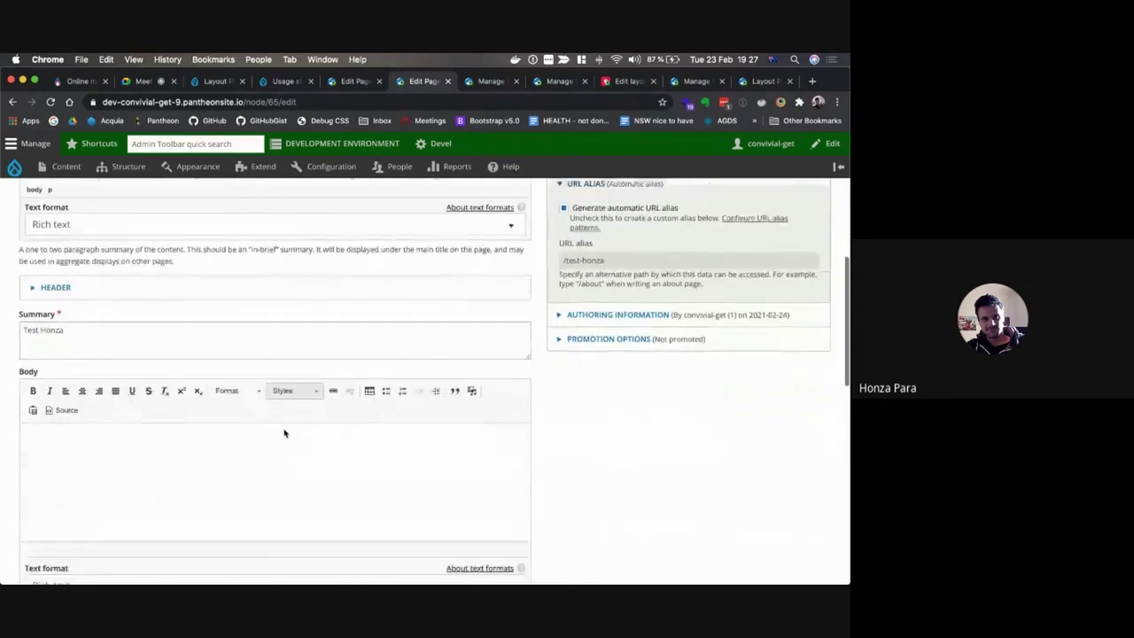
scroll(284, 429, "down", 6)
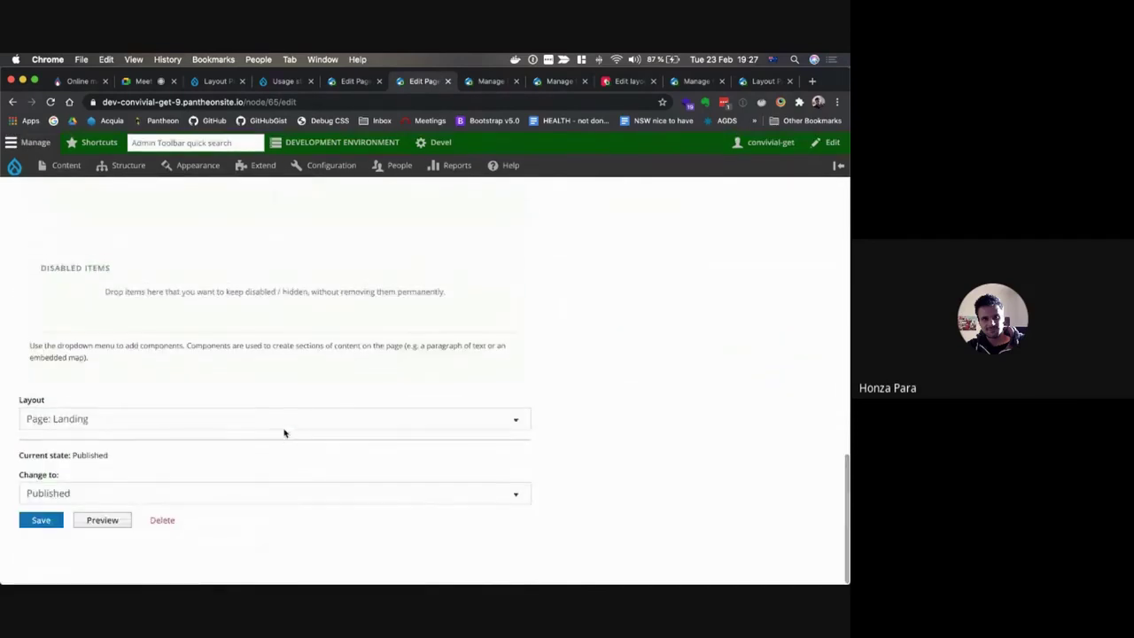
scroll(378, 368, "up", 1)
scroll(378, 368, "up", 15)
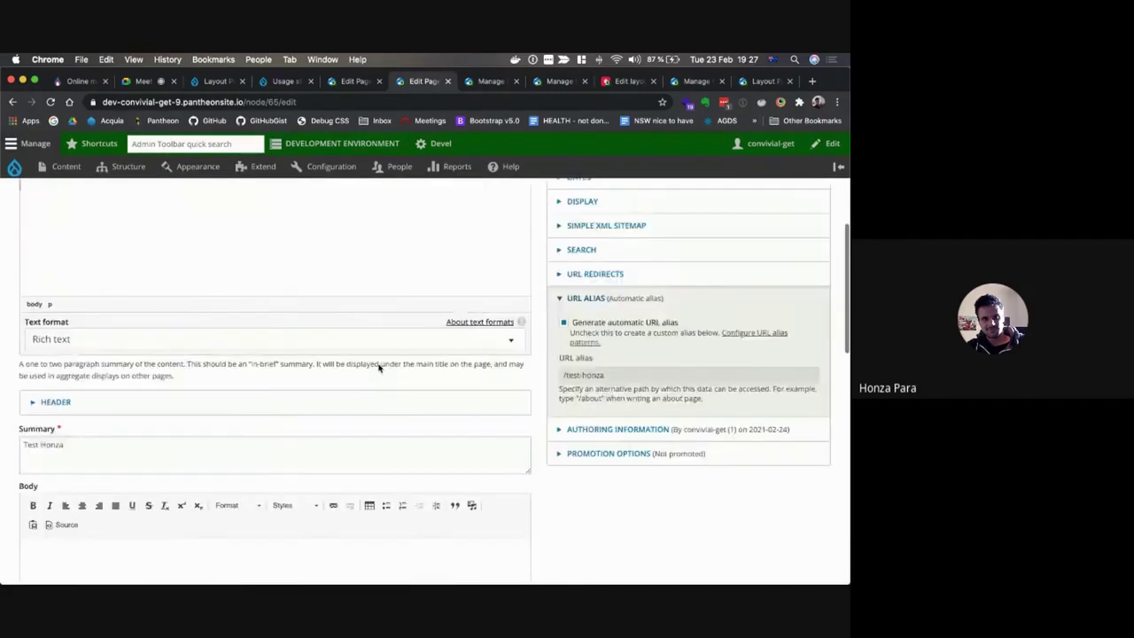
- Return to the page's published view and switch to the Google Meet call
left_click(30, 239)
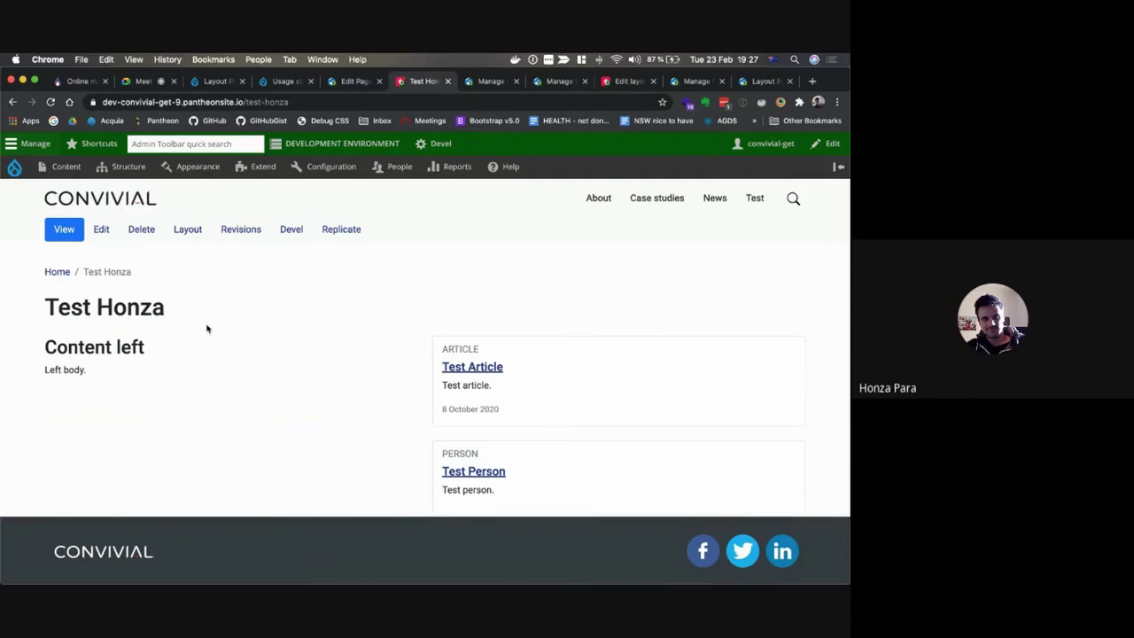
left_click(146, 80)
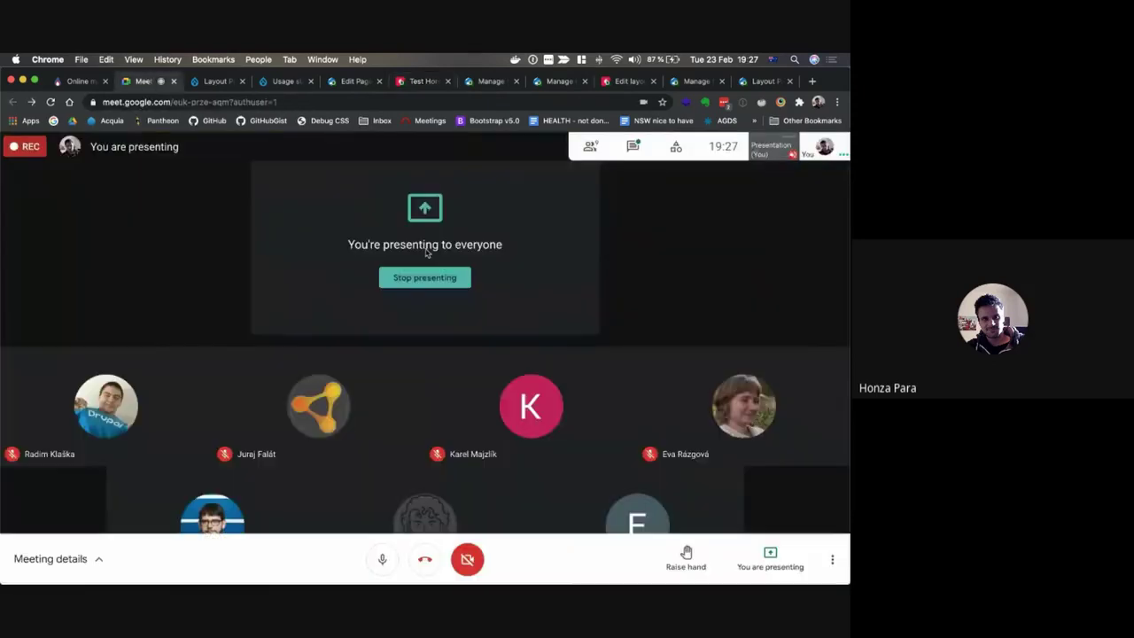